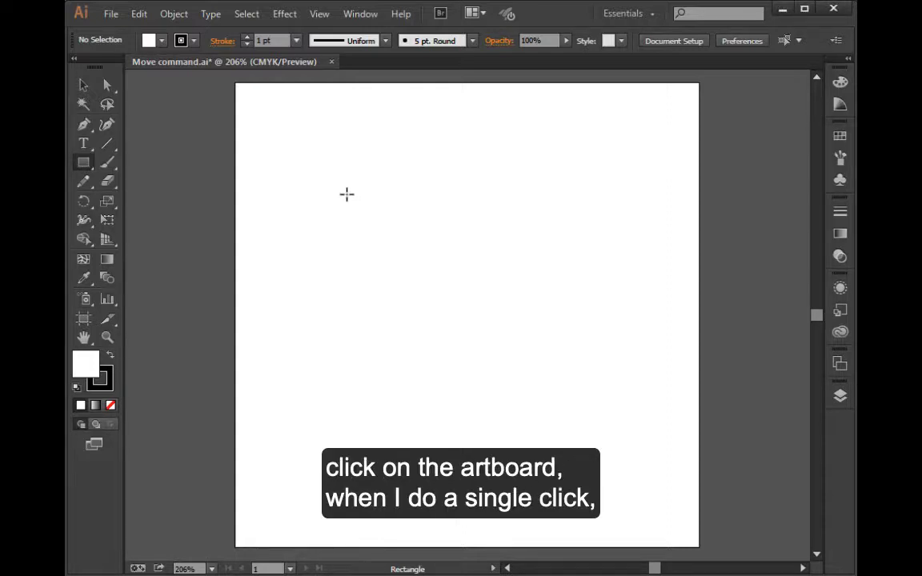
Step: Create a linked 0.5 in by 0.5 in square with the Rectangle tool
left_click(347, 193)
left_click_drag(353, 182, 455, 206)
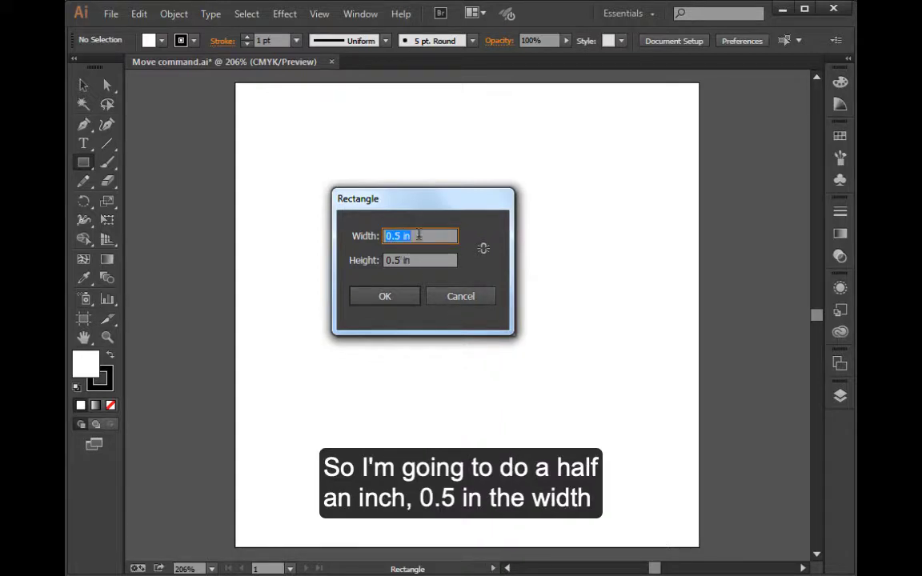
left_click(483, 251)
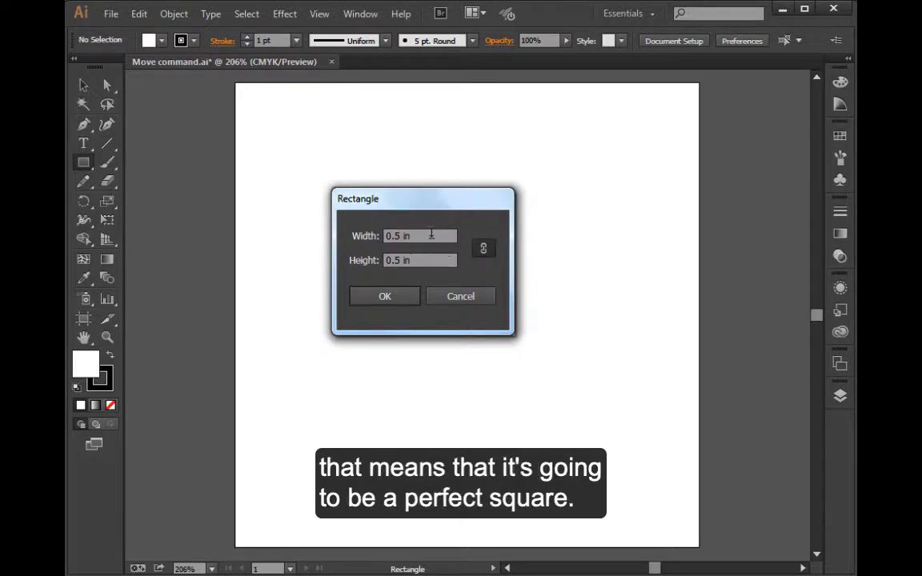
left_click(382, 298)
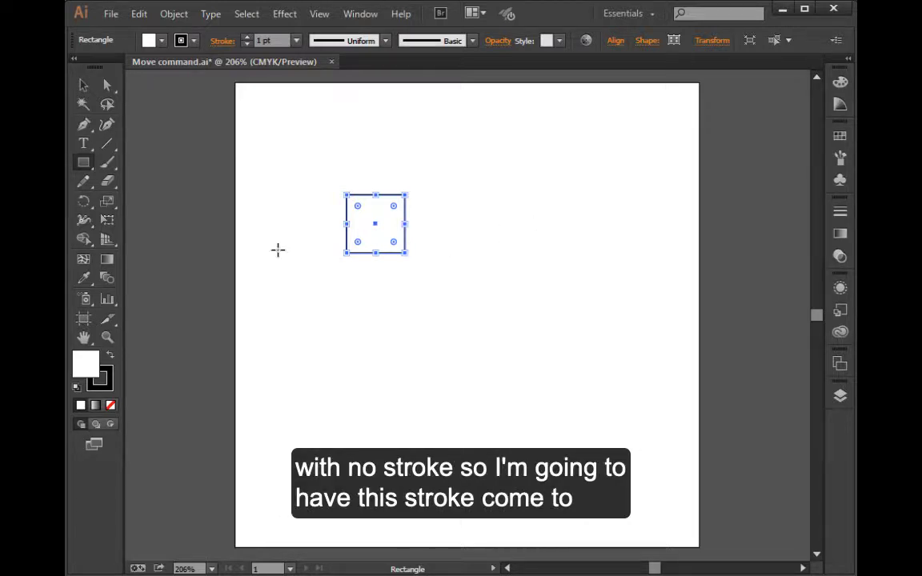
Step: Set the square's stroke to None and its fill to the CMYK Red swatch
left_click(98, 382)
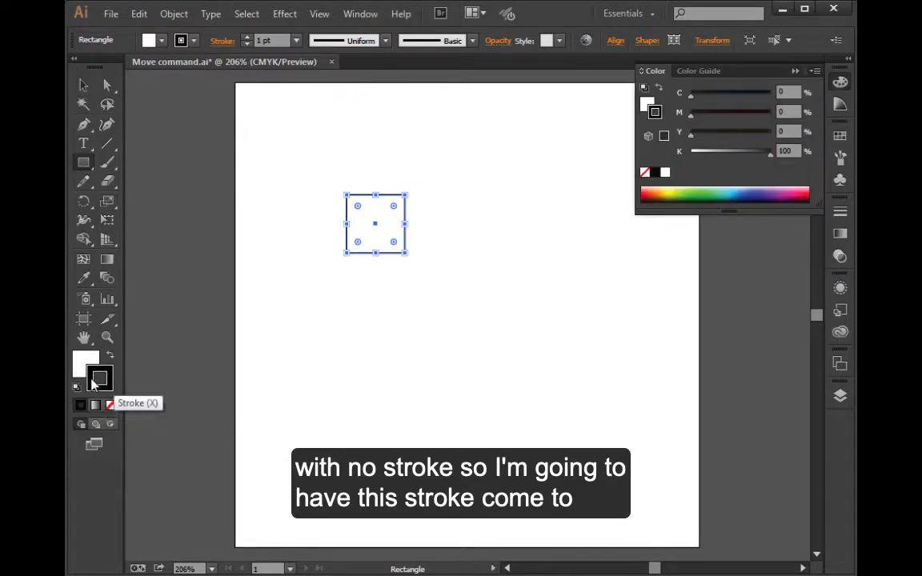
left_click(111, 406)
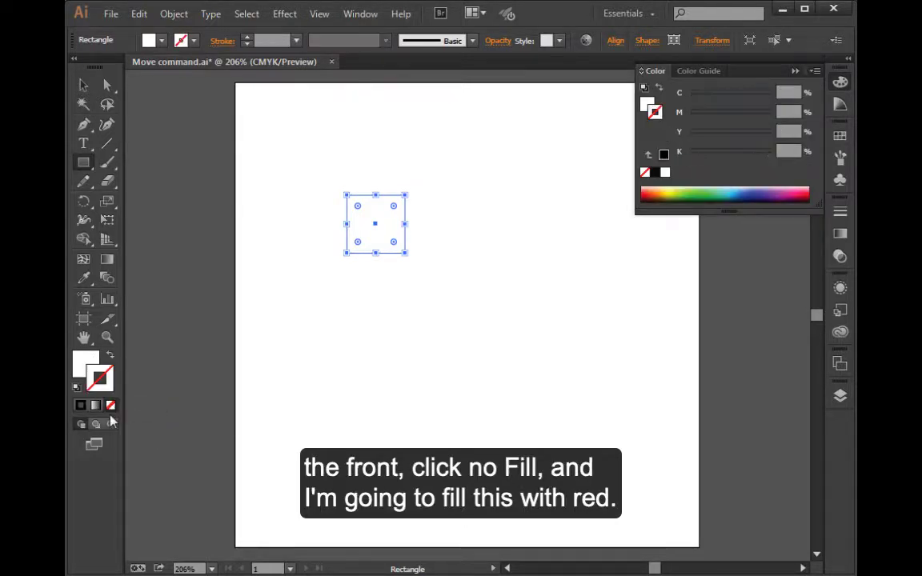
left_click(84, 365)
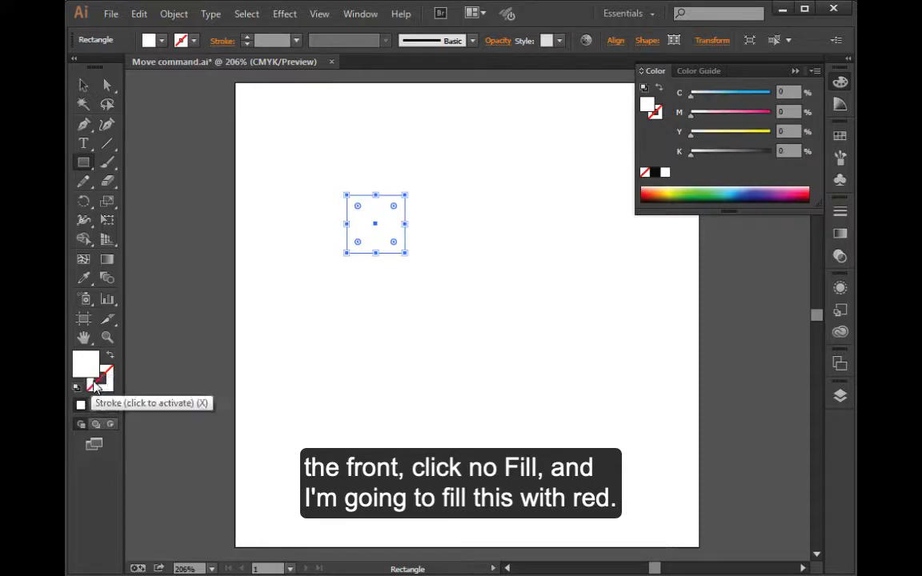
left_click(794, 71)
left_click(839, 136)
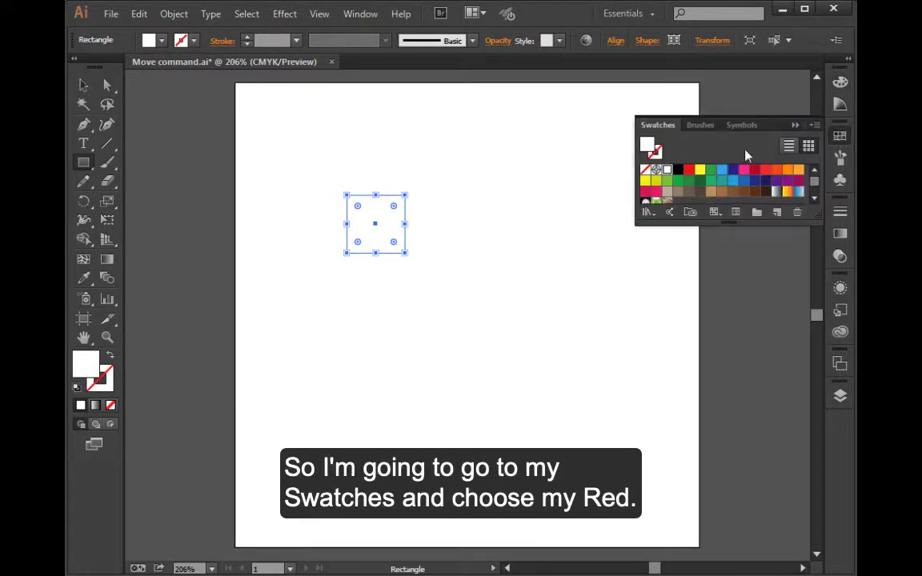
left_click(690, 170)
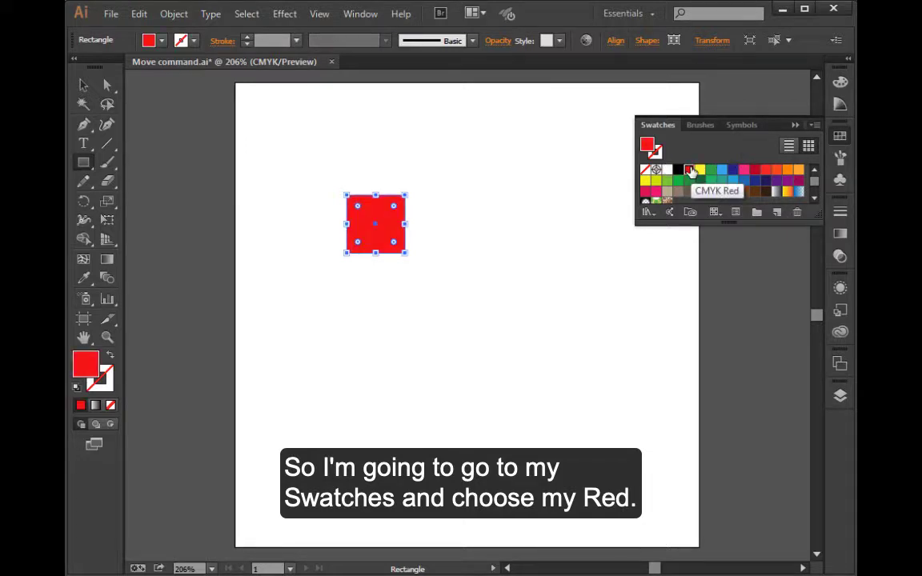
left_click(795, 125)
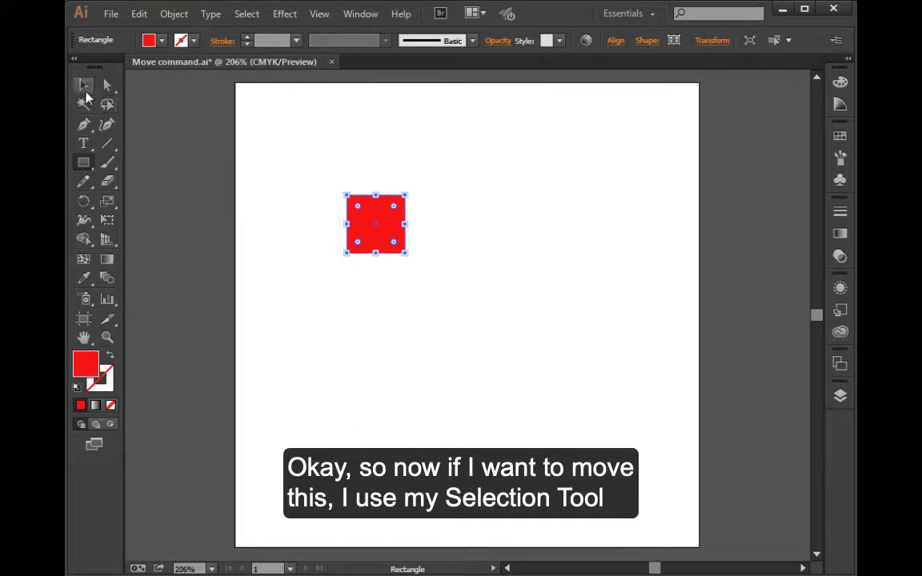
Step: Drag the red square toward the artboard's top-left with the Selection Tool
left_click(84, 88)
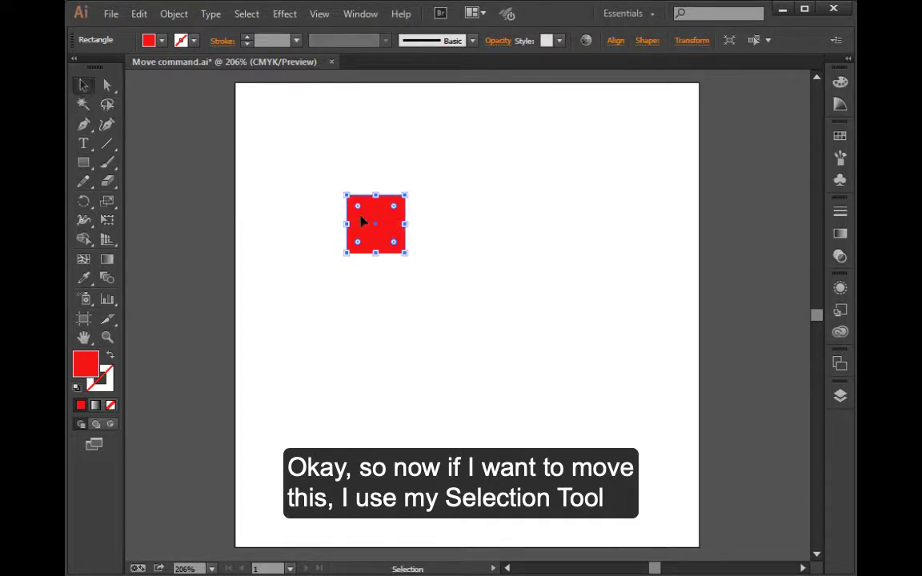
left_click_drag(366, 222, 319, 157)
left_click(364, 249)
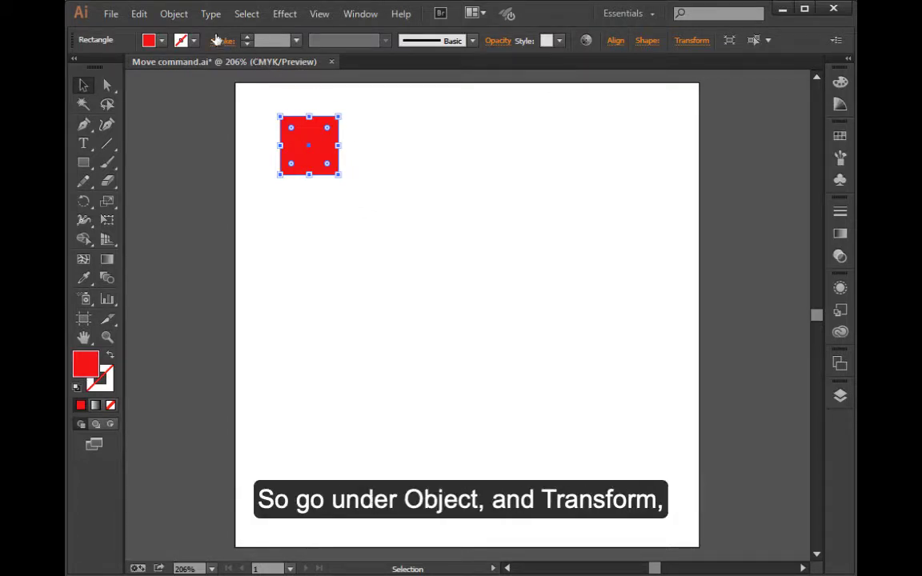
Step: Bring up the Move dialog via Object > Transform > Move
left_click(185, 16)
mouse_move(174, 147)
mouse_move(214, 32)
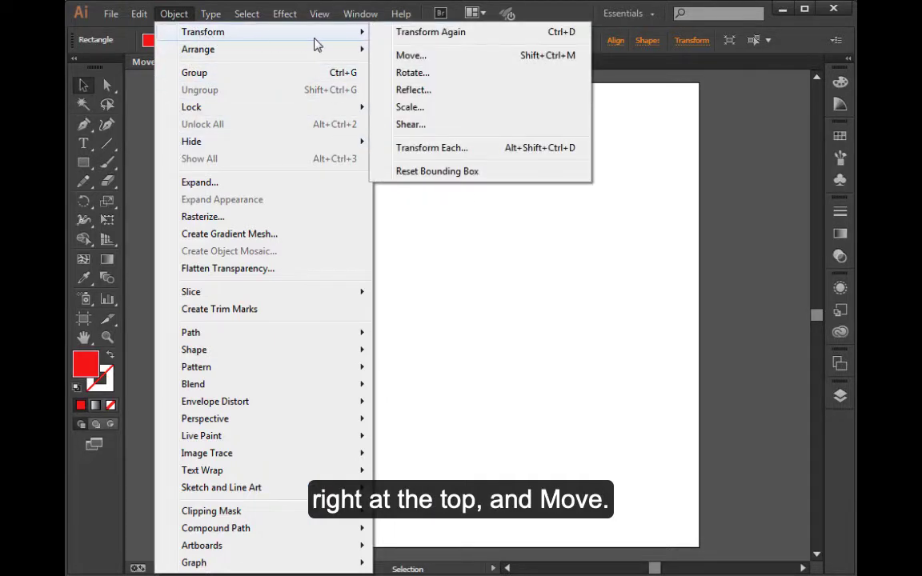
left_click(444, 57)
left_click_drag(466, 145, 453, 131)
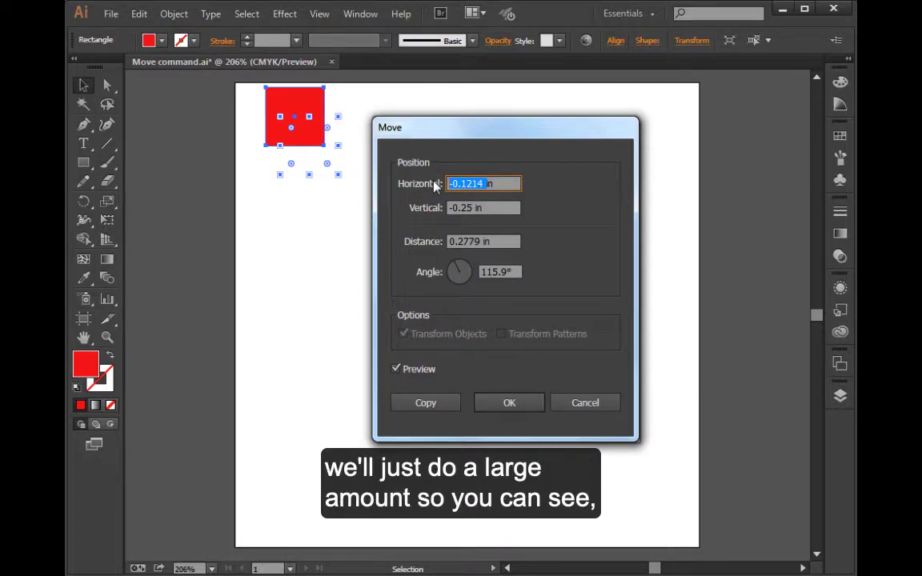
Step: Enter Horizontal 2 in and Vertical 0 in to preview the square shifted right
type("4in")
key("BackSpace")
type("2")
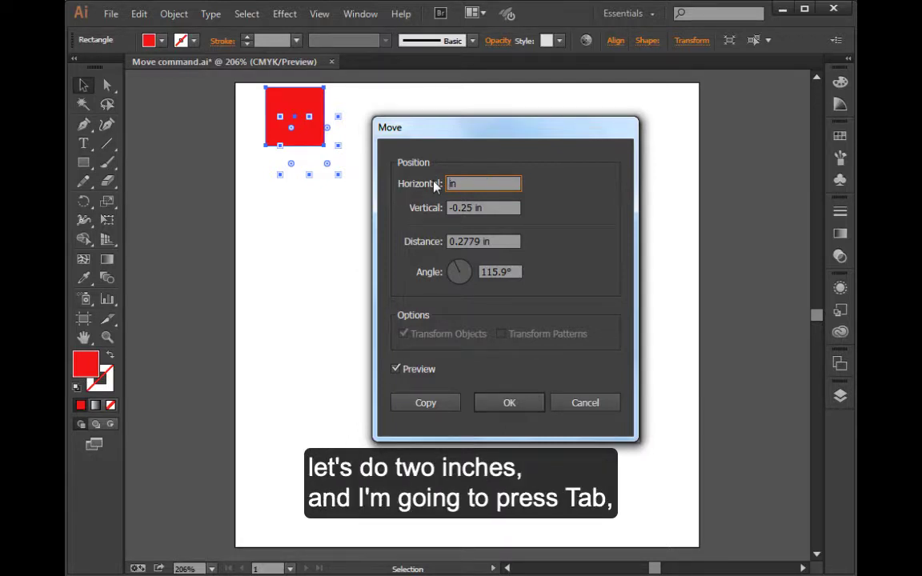
key("Tab")
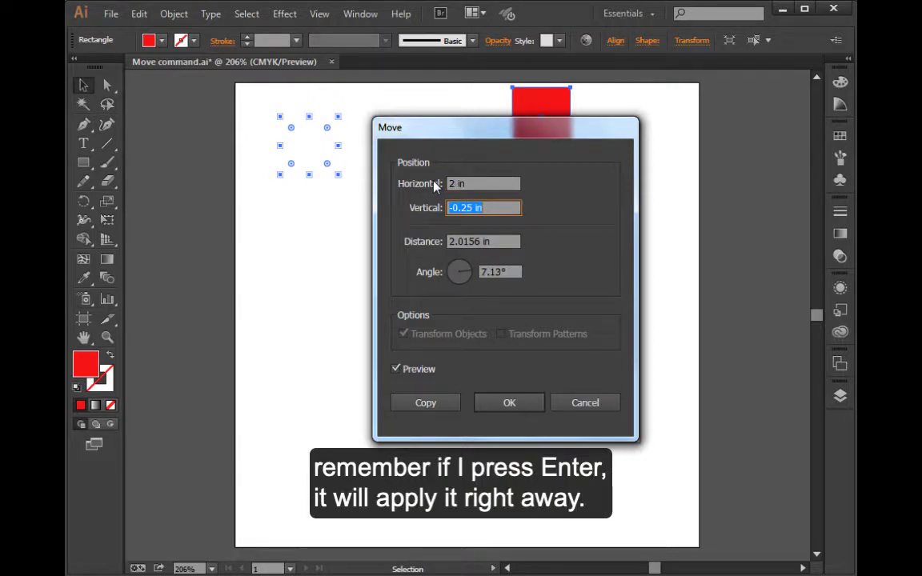
left_click_drag(534, 130, 587, 191)
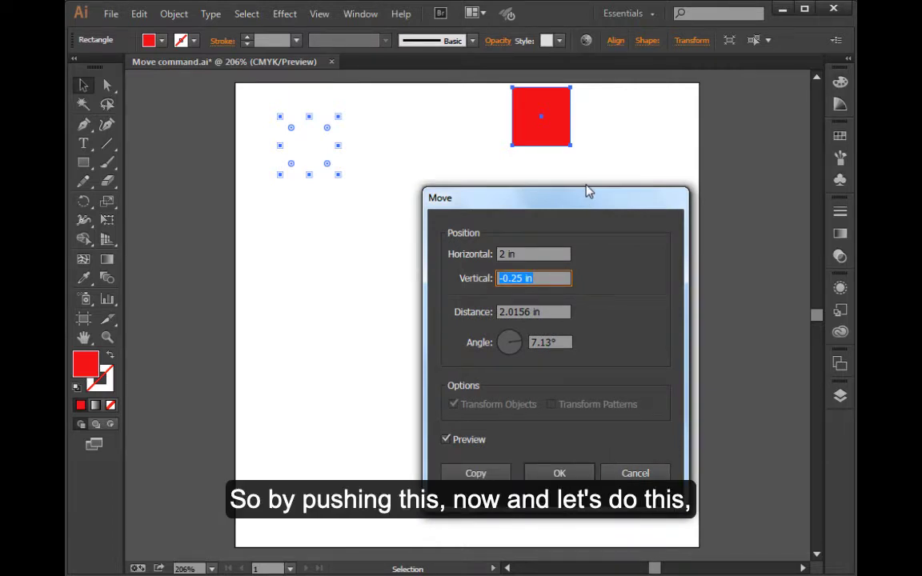
left_click_drag(523, 277, 484, 278)
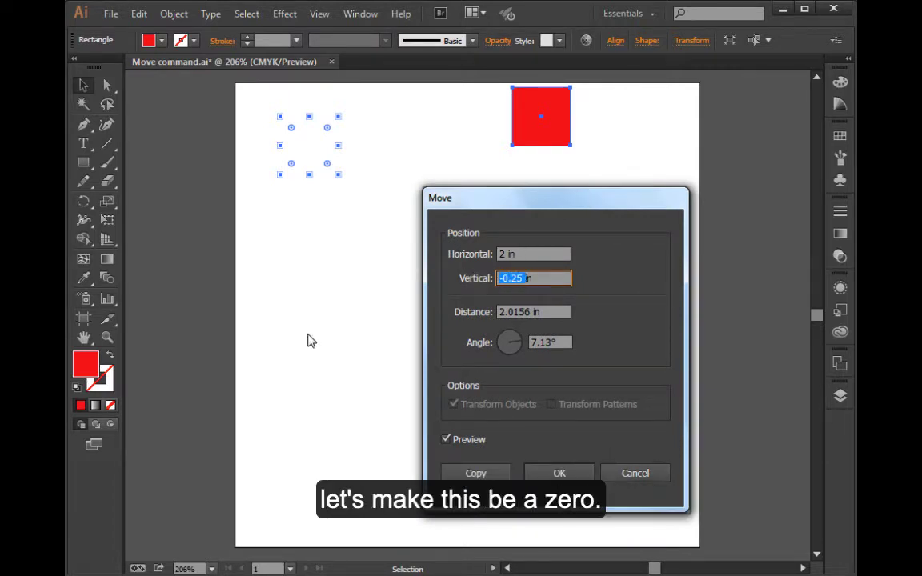
type("0")
key("Tab")
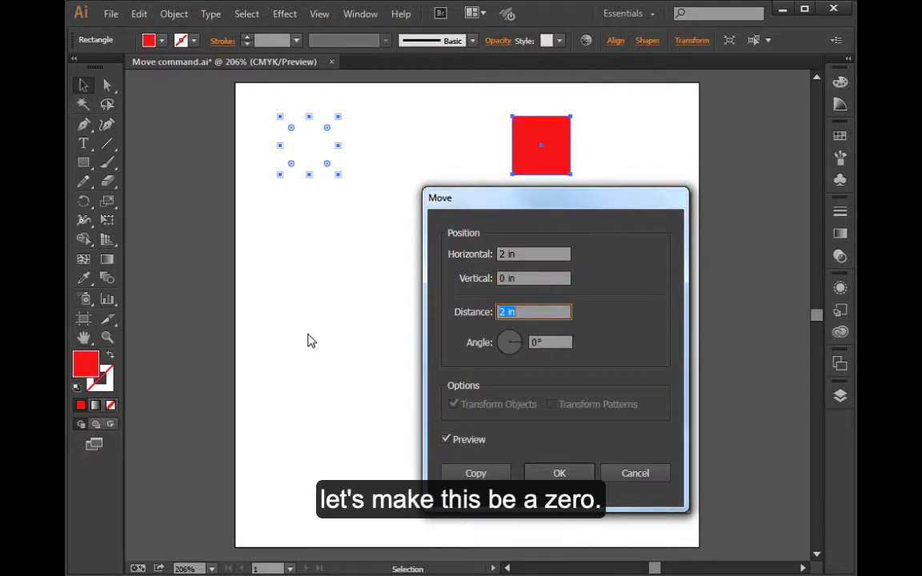
Step: Change the Move offsets to Horizontal -1 in and Vertical 2 in, previewing left and down
double_click(506, 254)
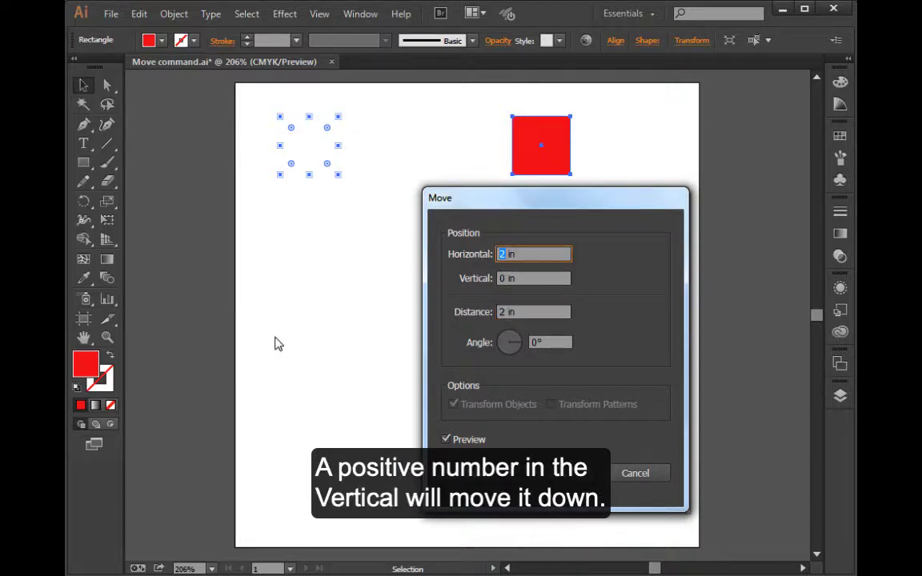
type("0")
key("Tab")
type("2")
key("Tab")
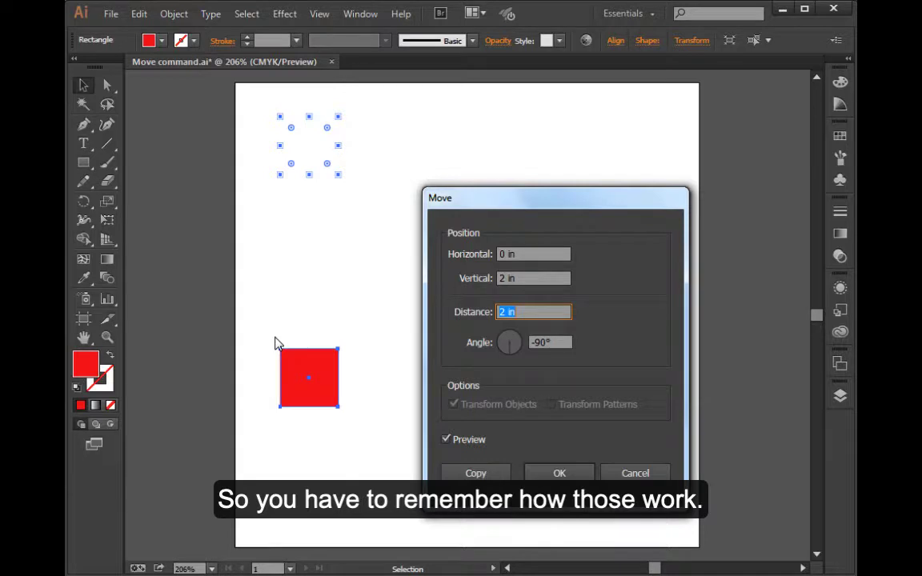
double_click(503, 254)
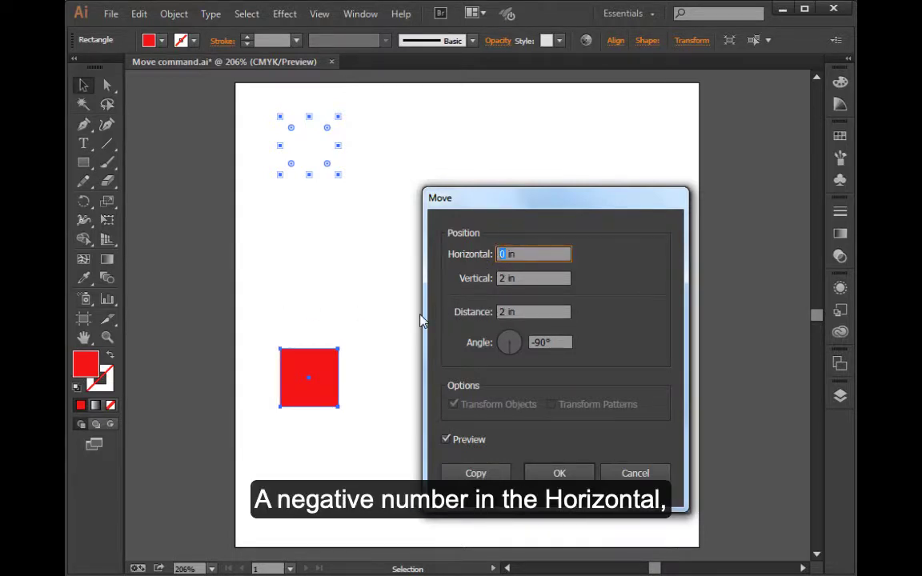
type("-2")
key("Tab")
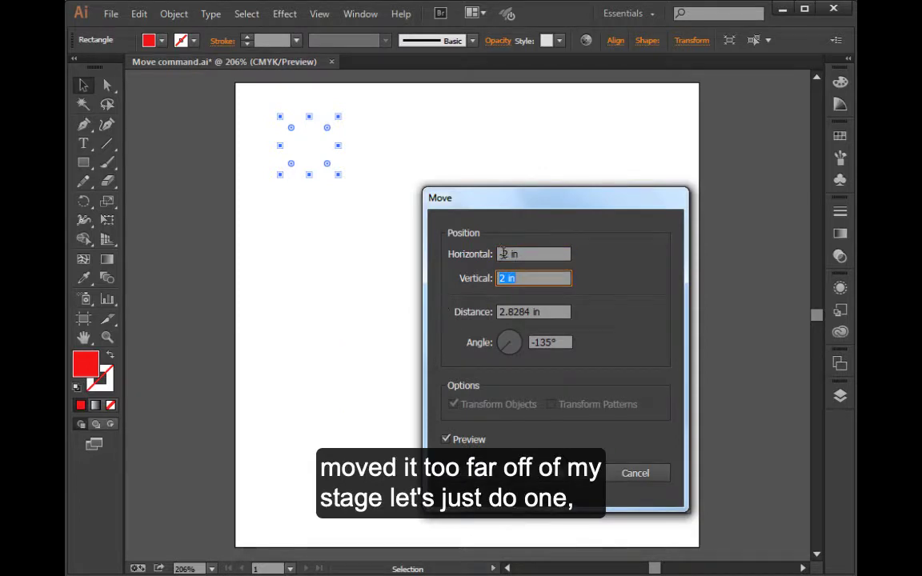
double_click(503, 253)
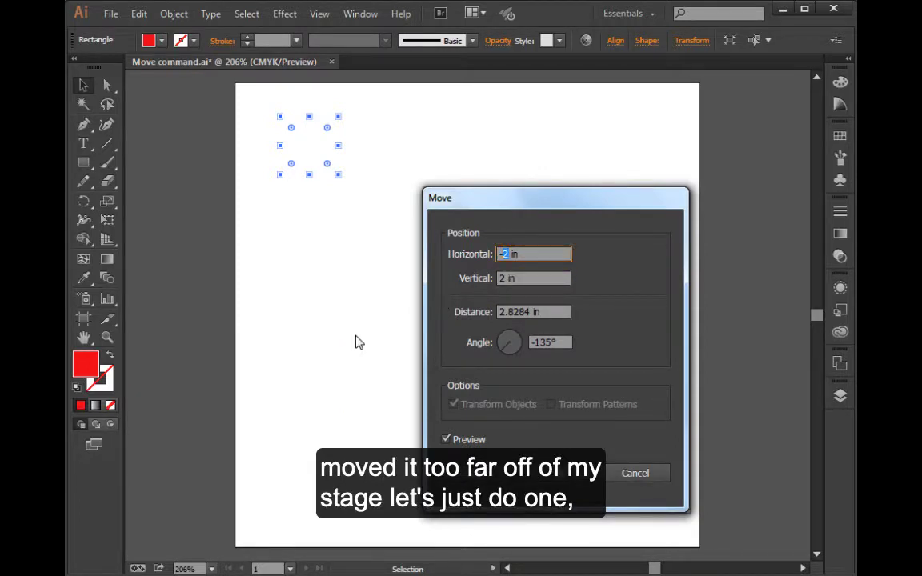
type("-1")
key("Tab")
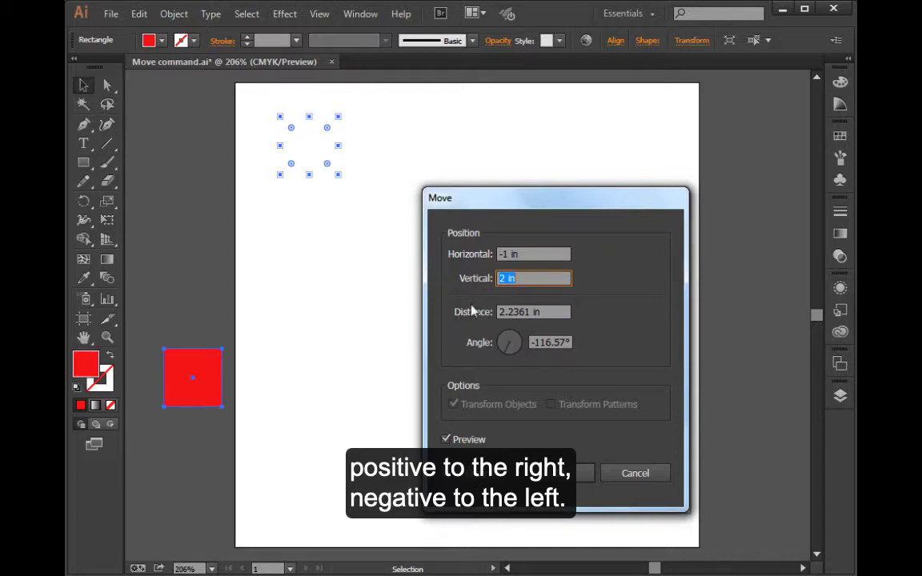
Step: Set the Move offsets to Horizontal 0 in and Vertical -1.25 in, previewing an upward shift
double_click(508, 253)
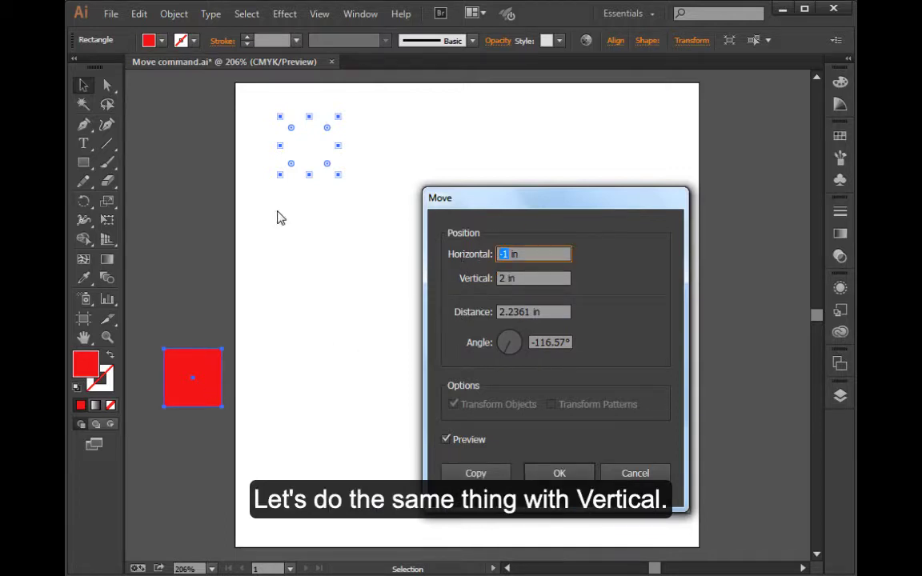
type("0")
key("Tab")
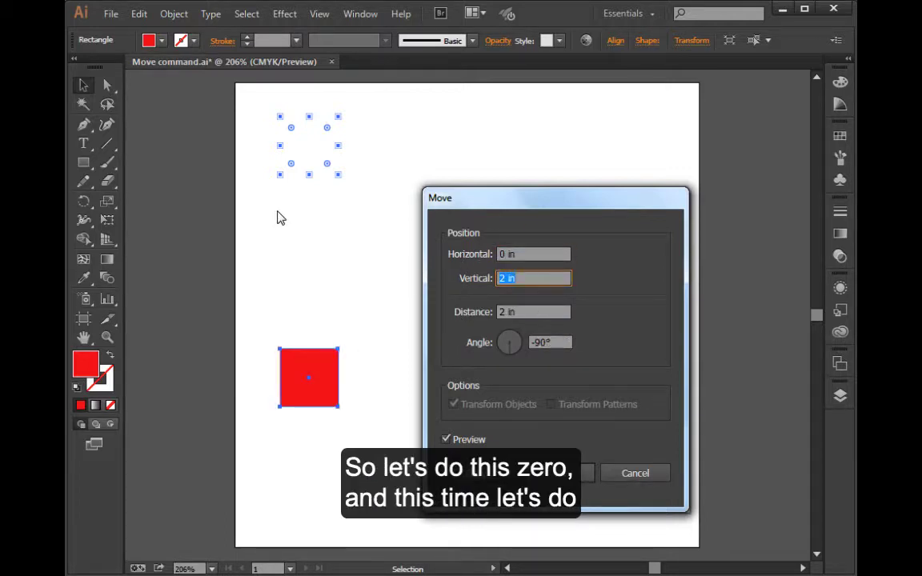
type("-1")
key("Tab")
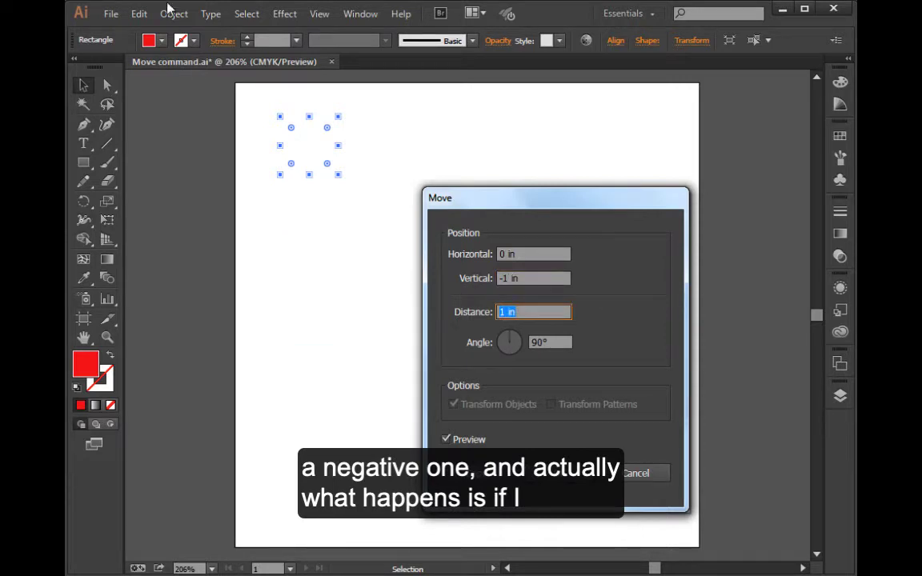
scroll(308, 202, "up", 1)
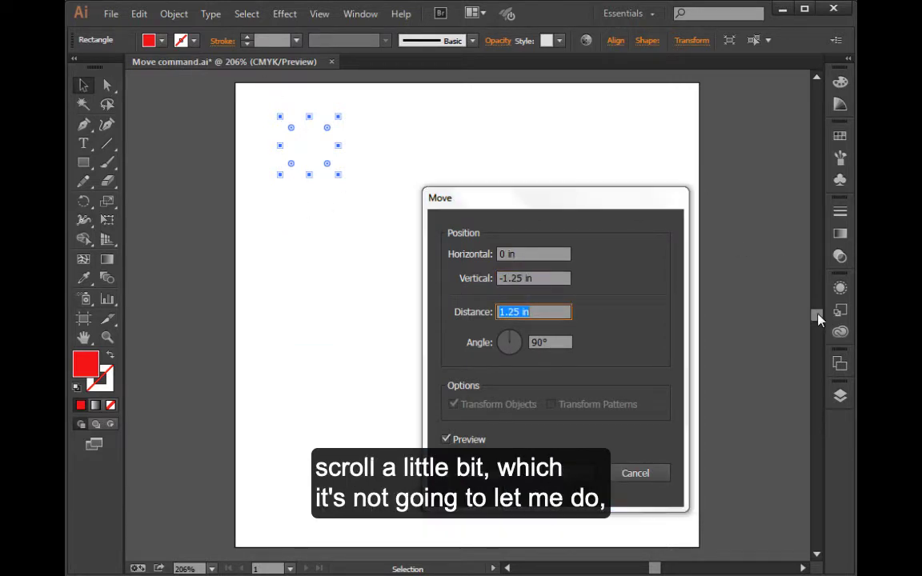
left_click_drag(566, 200, 606, 206)
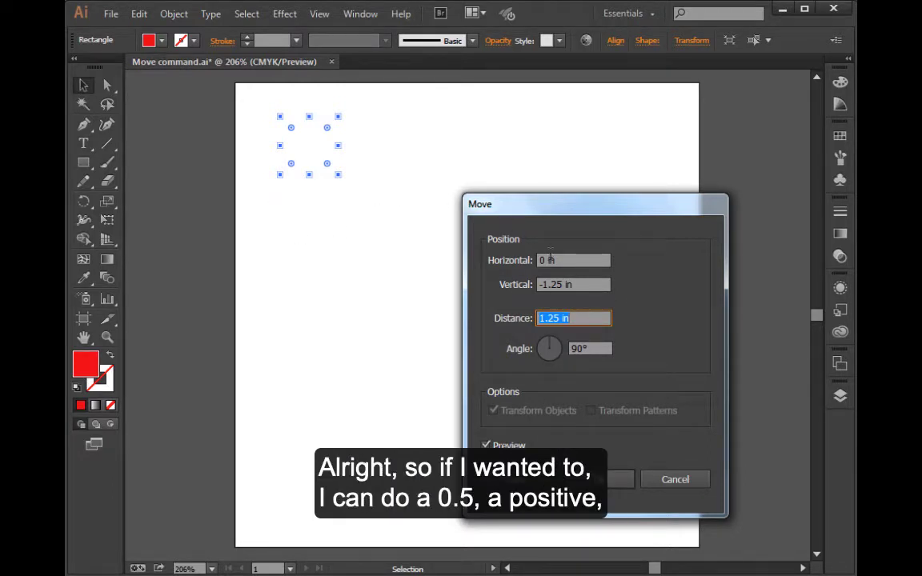
Step: Apply a move of Horizontal 0.5 in and Vertical 0 to the red square
double_click(549, 260)
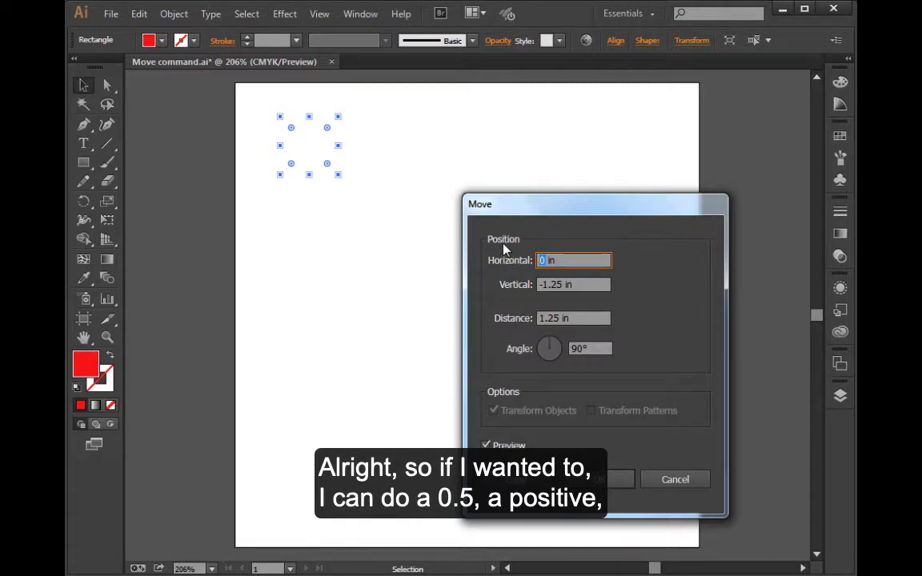
type(".5")
key("Tab")
type("0")
key("Tab")
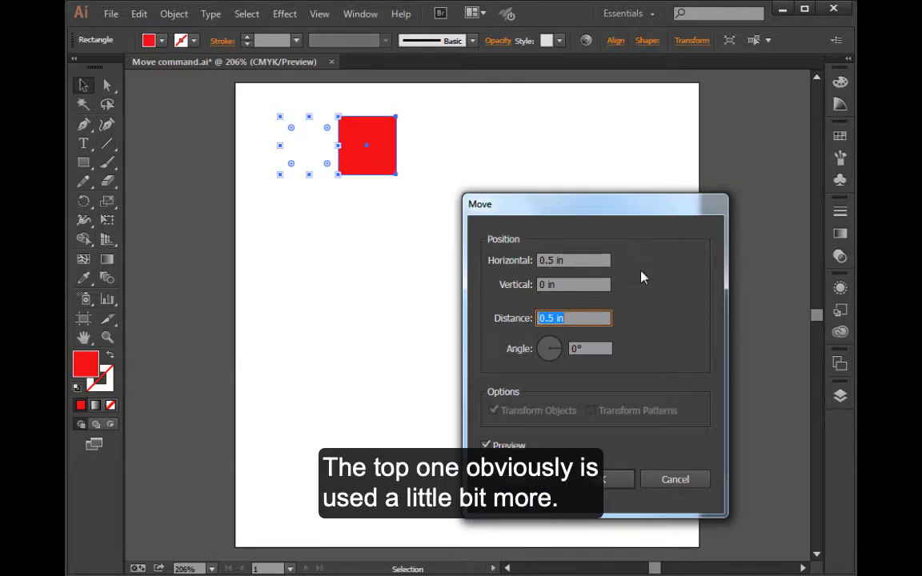
left_click(599, 479)
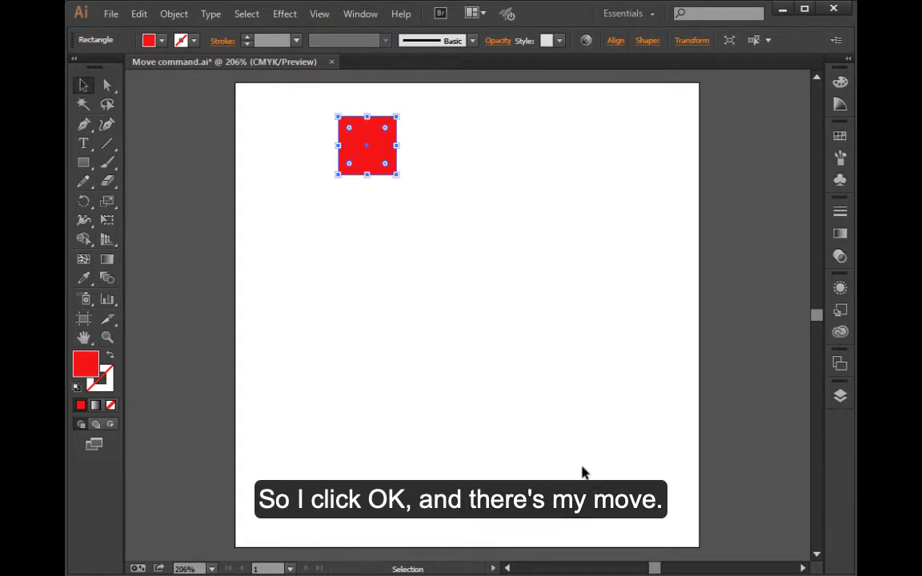
Step: Duplicate the red square 0.5 in to the right with Object > Transform > Move and Copy
left_click(170, 16)
mouse_move(190, 34)
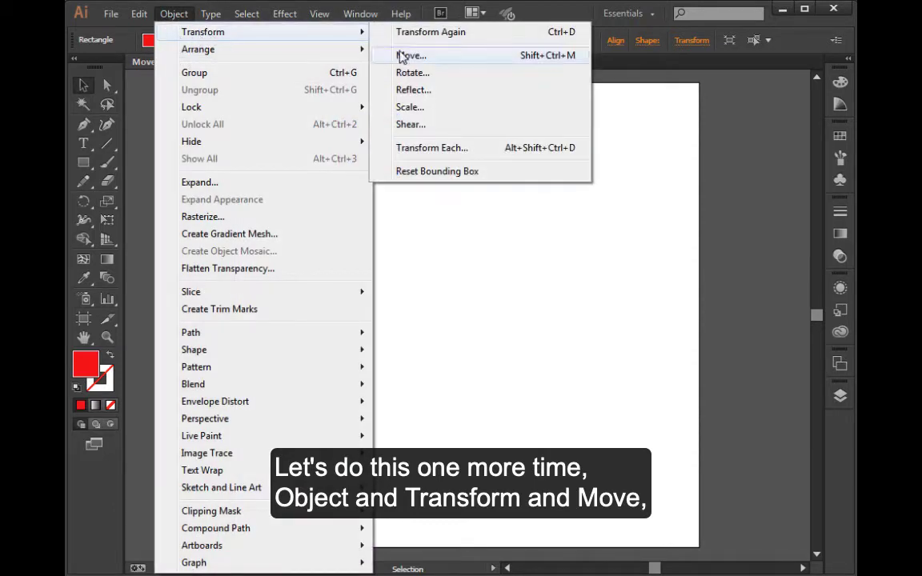
left_click(411, 56)
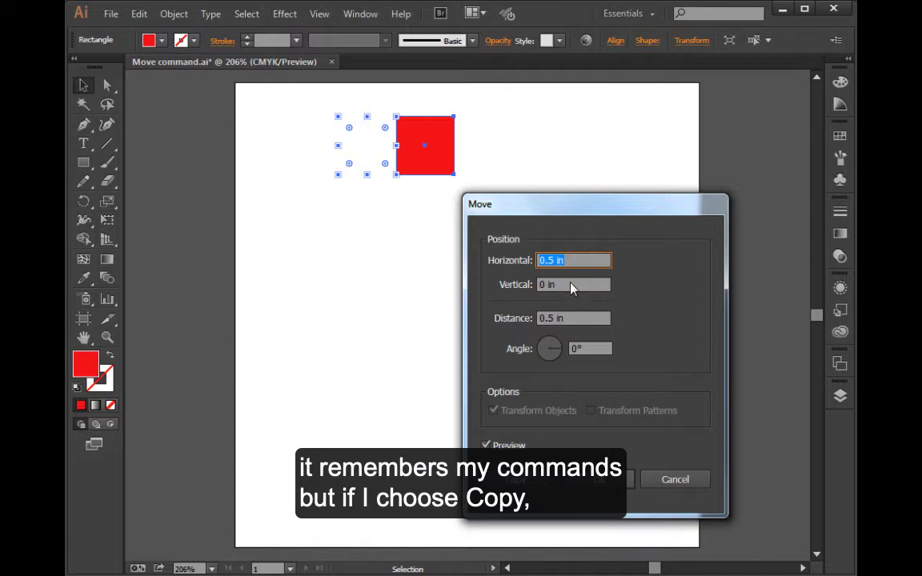
left_click(534, 479)
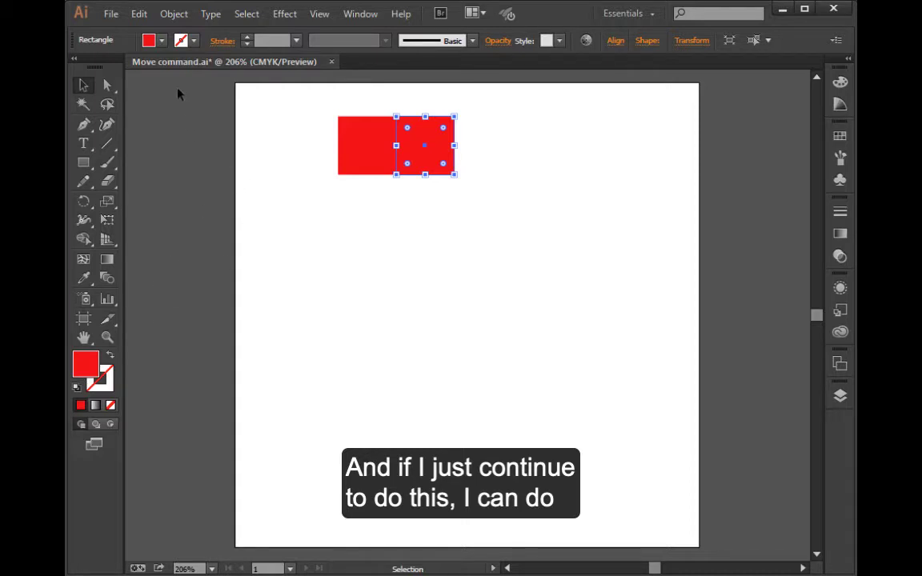
Step: Use Object > Transform > Transform Again to add a third red square to the row
left_click(176, 15)
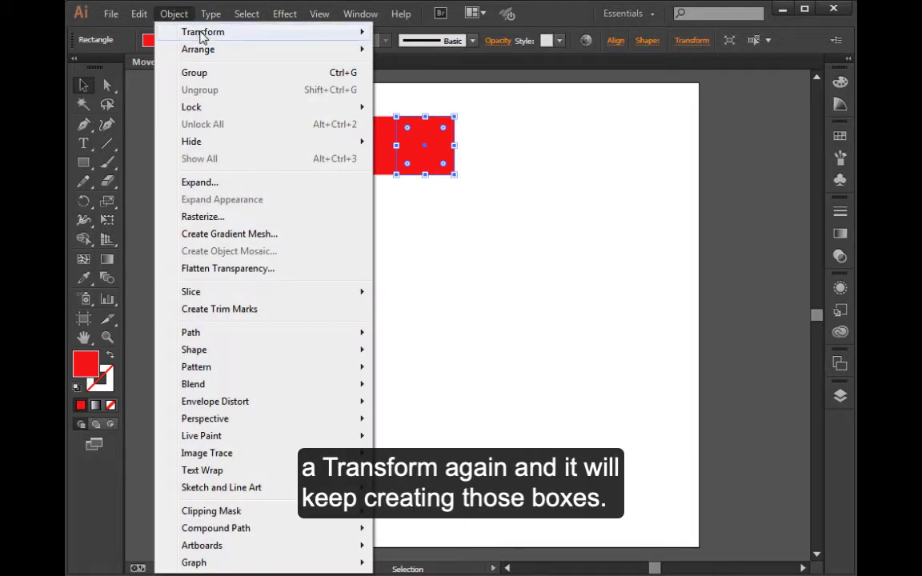
mouse_move(202, 36)
left_click(407, 33)
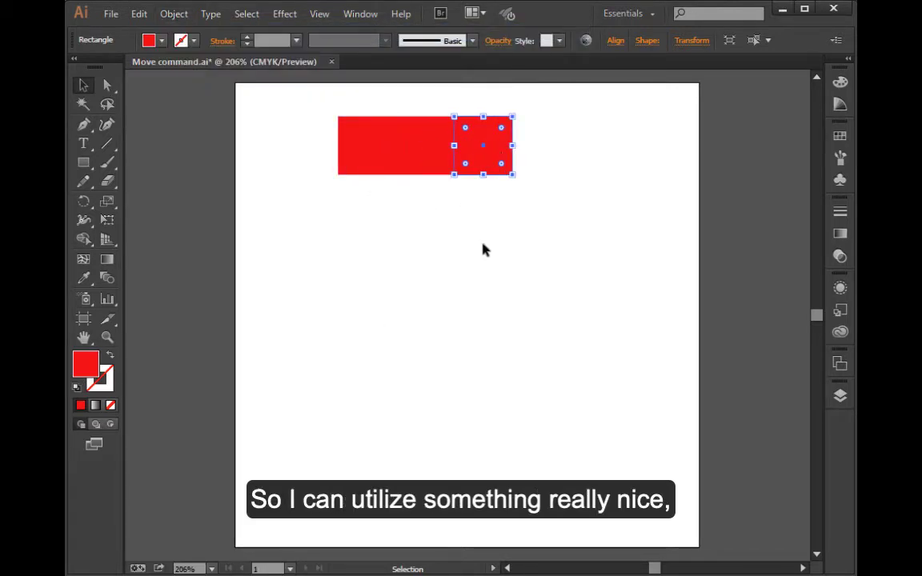
Step: Delete the third square and fill the second square with the black swatch
key("Delete")
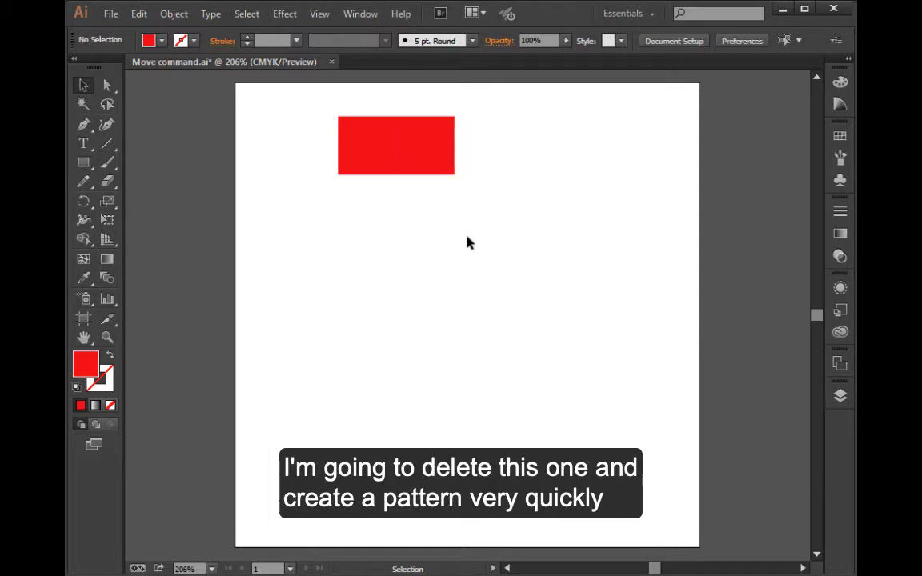
left_click(433, 160)
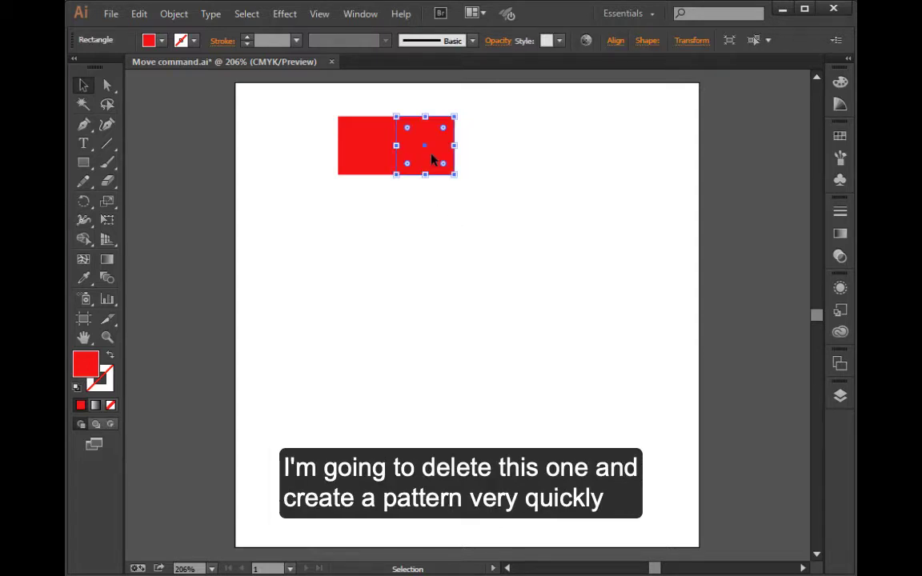
left_click(841, 137)
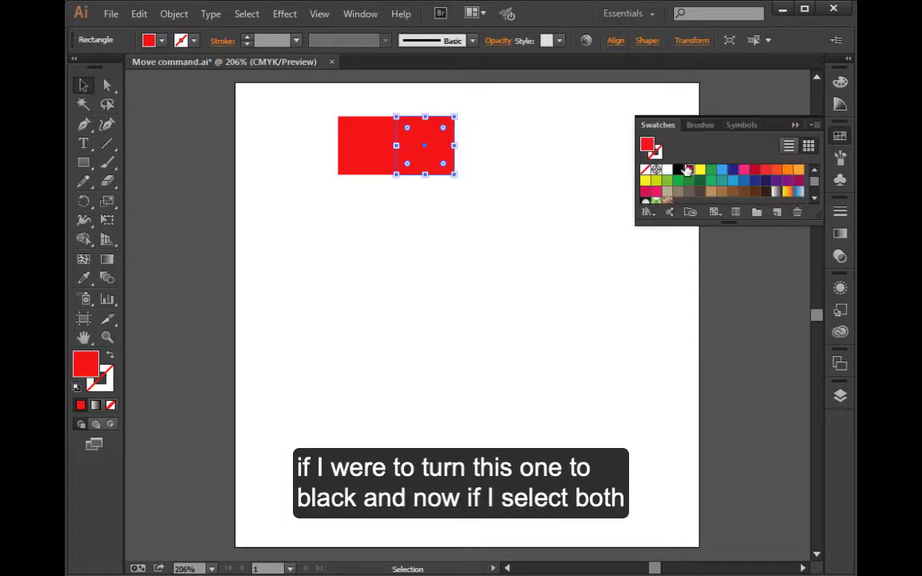
left_click(678, 170)
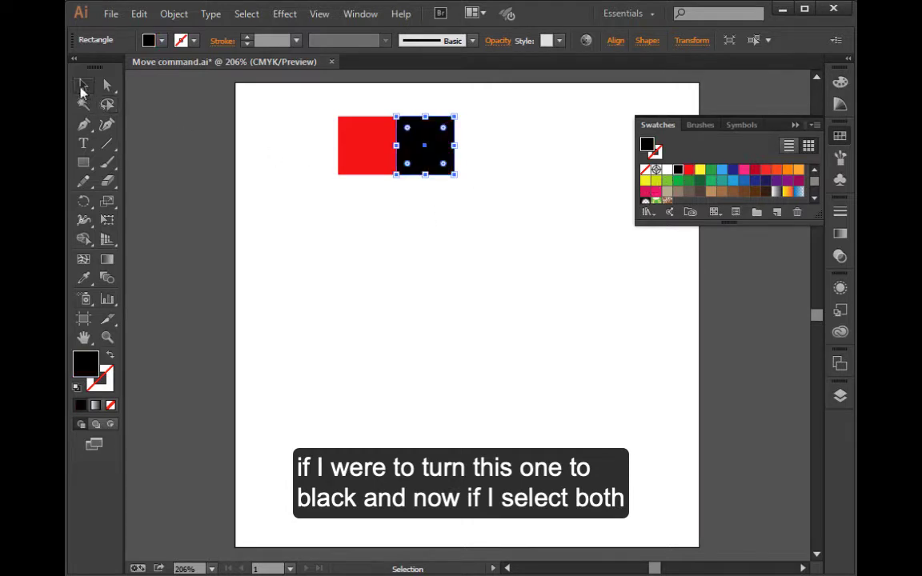
left_click(319, 120)
Step: Move the red-and-black pair to the artboard's top-left corner and show rulers with Ctrl+R
left_click_drag(323, 108, 477, 192)
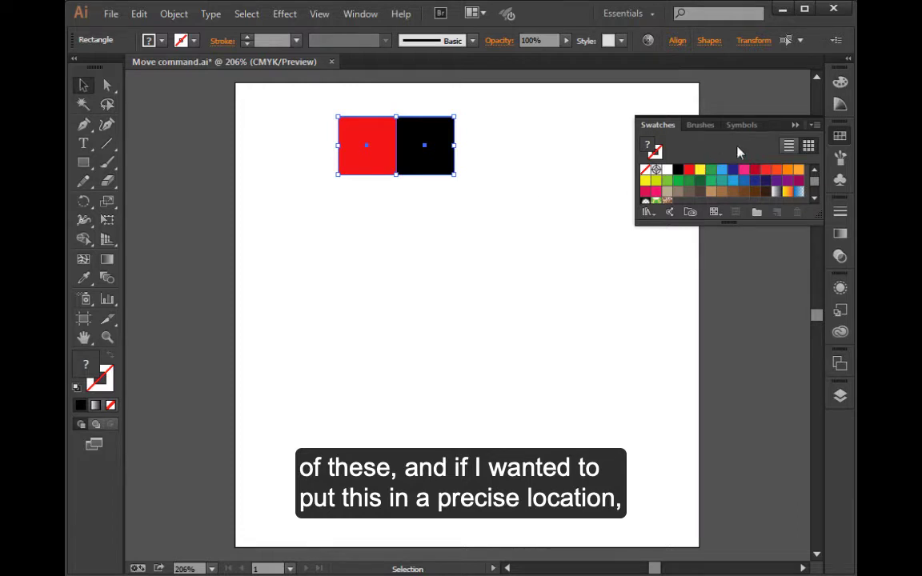
left_click(795, 125)
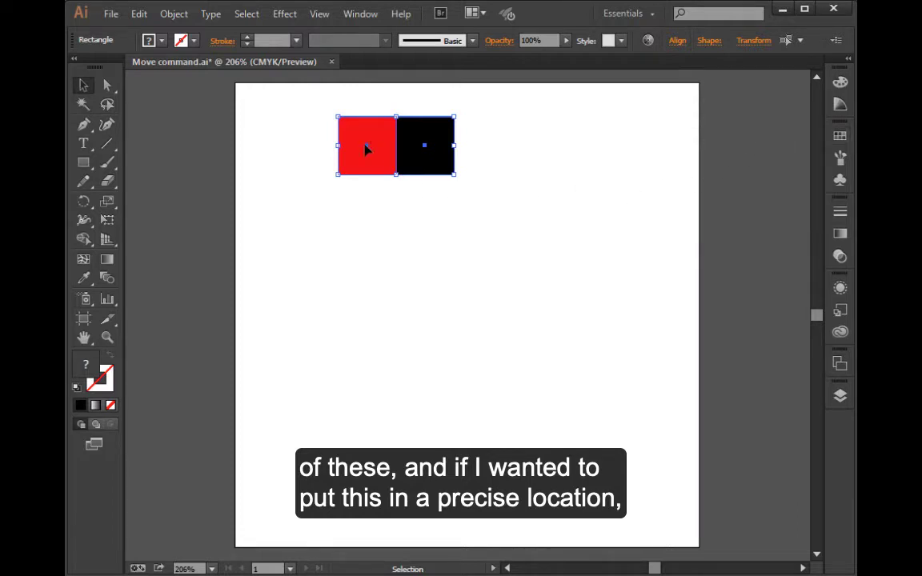
left_click_drag(359, 166, 257, 136)
key("ctrl")
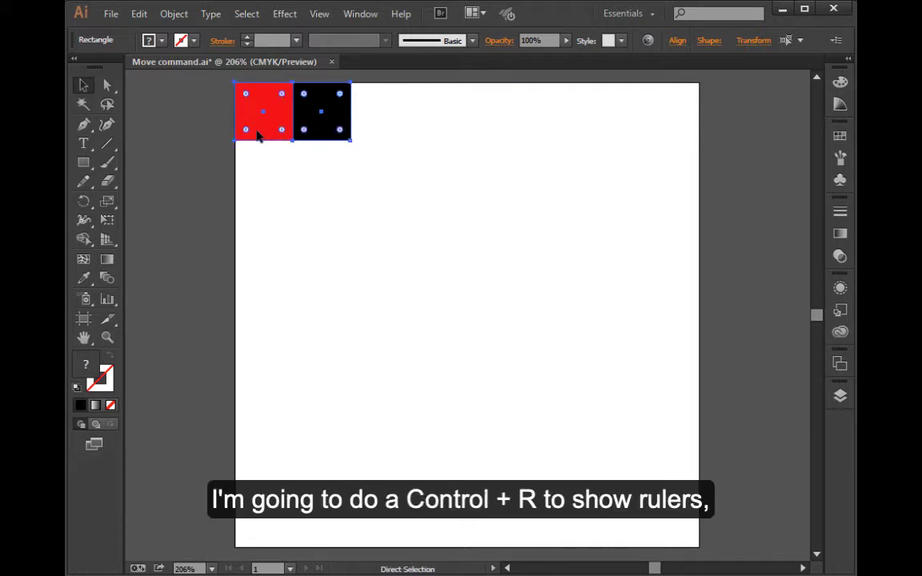
key("ctrl+r")
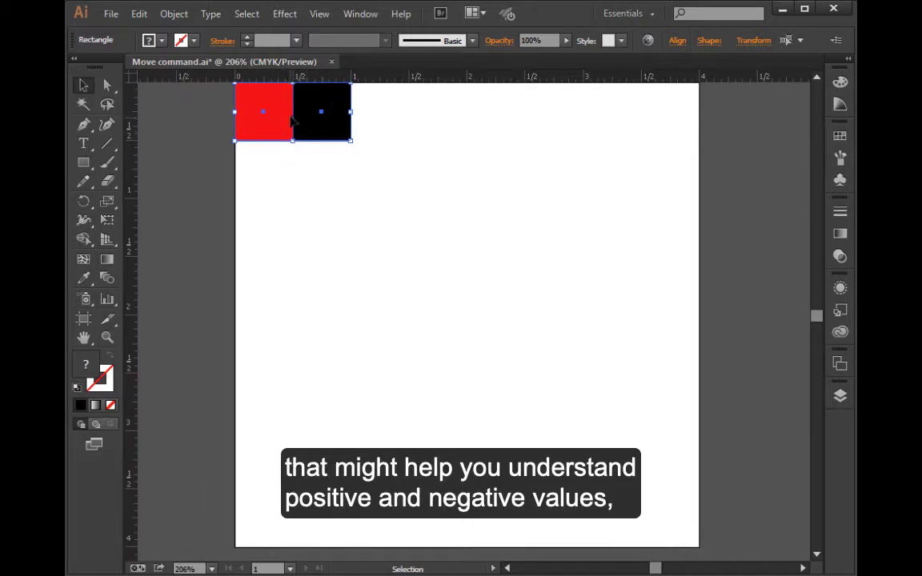
left_click(174, 13)
Step: Move-copy the red-black pair 1 in to the right with 0 in vertical offset
mouse_move(198, 36)
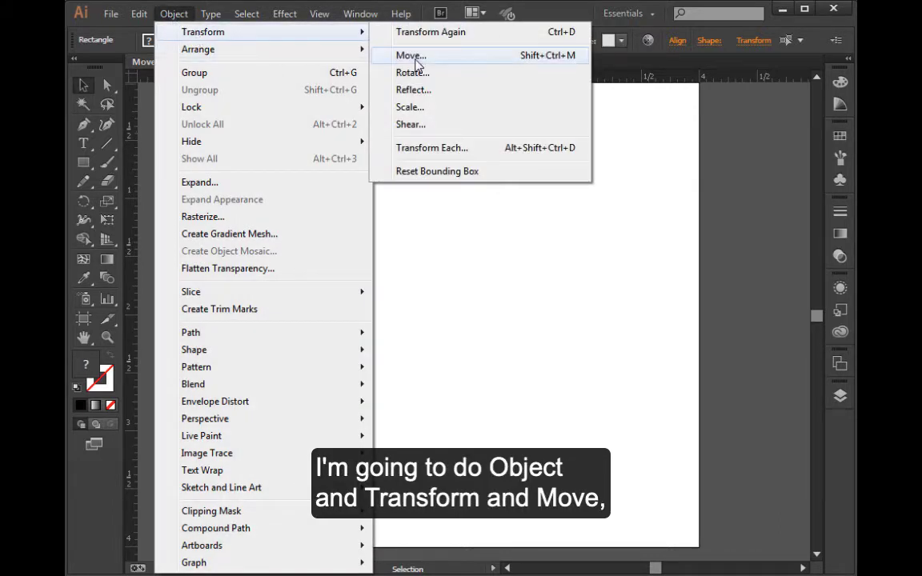
left_click(410, 57)
left_click_drag(575, 260, 496, 268)
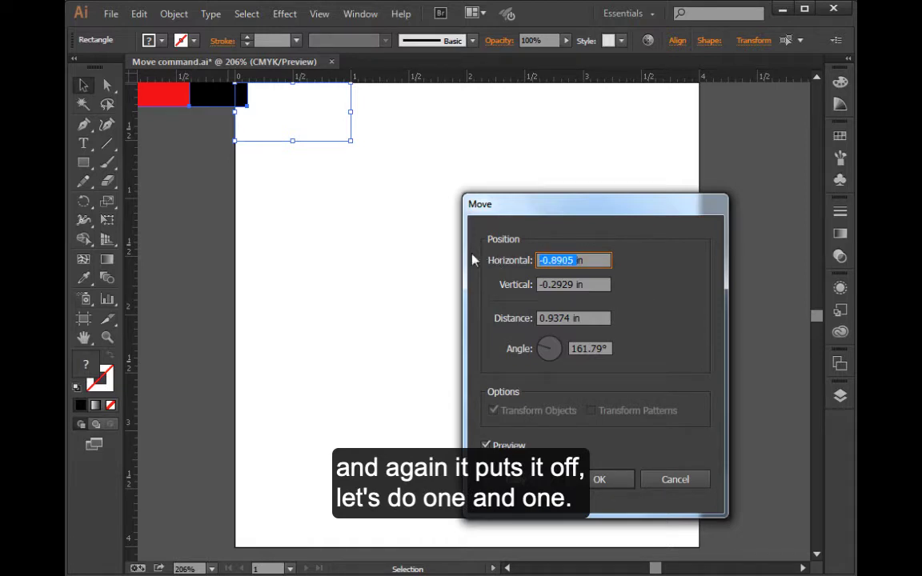
type("1")
key("Tab")
key("BackSpace")
type("0")
key("Tab")
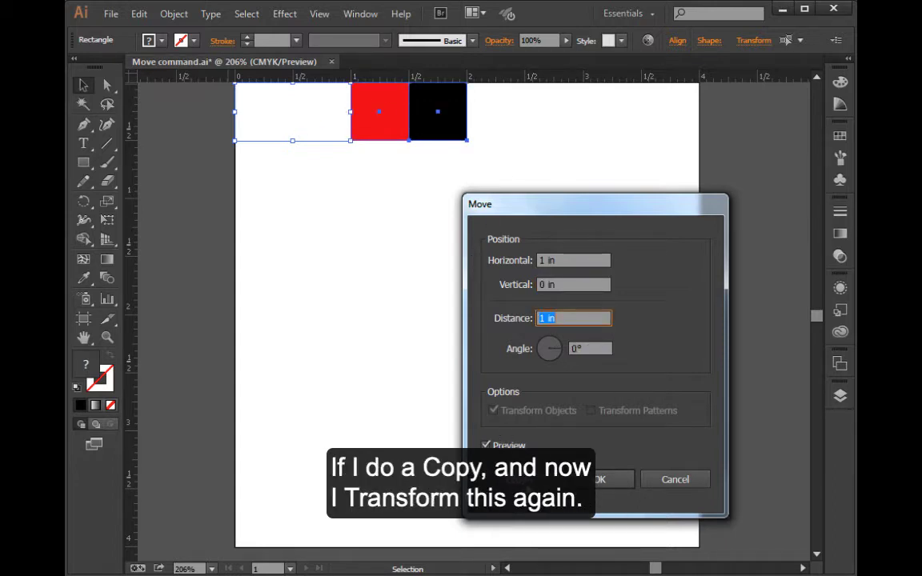
left_click(540, 479)
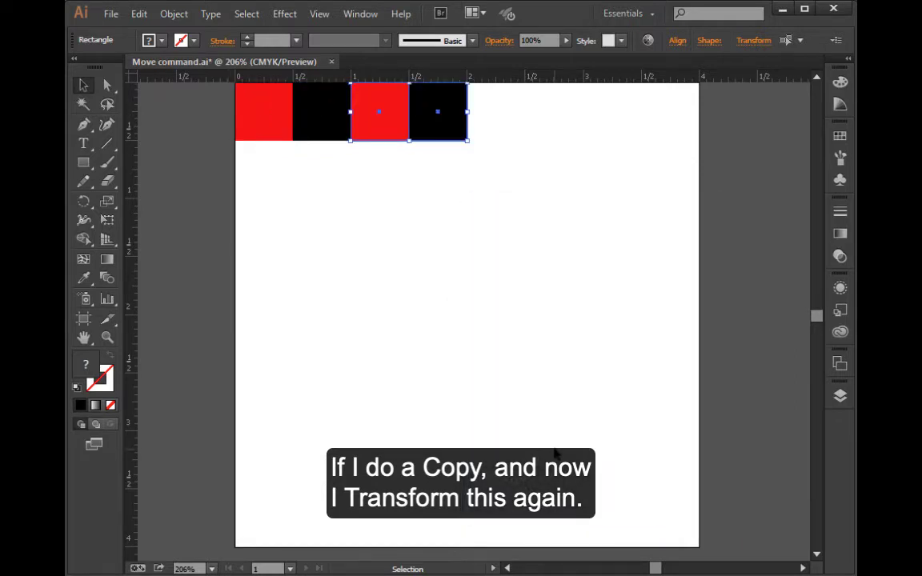
Step: Repeat the move-copy twice with Transform Again to add two more red-black pairs
left_click(176, 14)
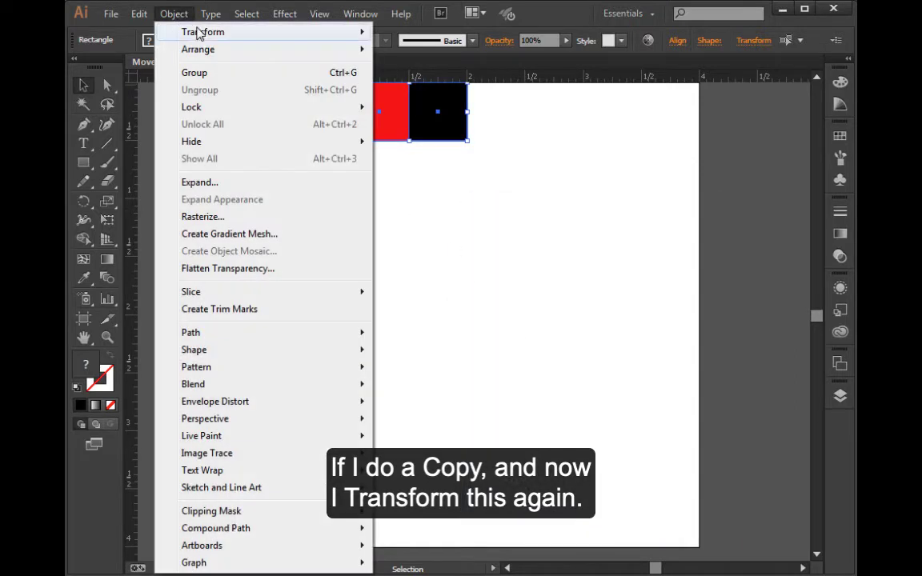
mouse_move(277, 36)
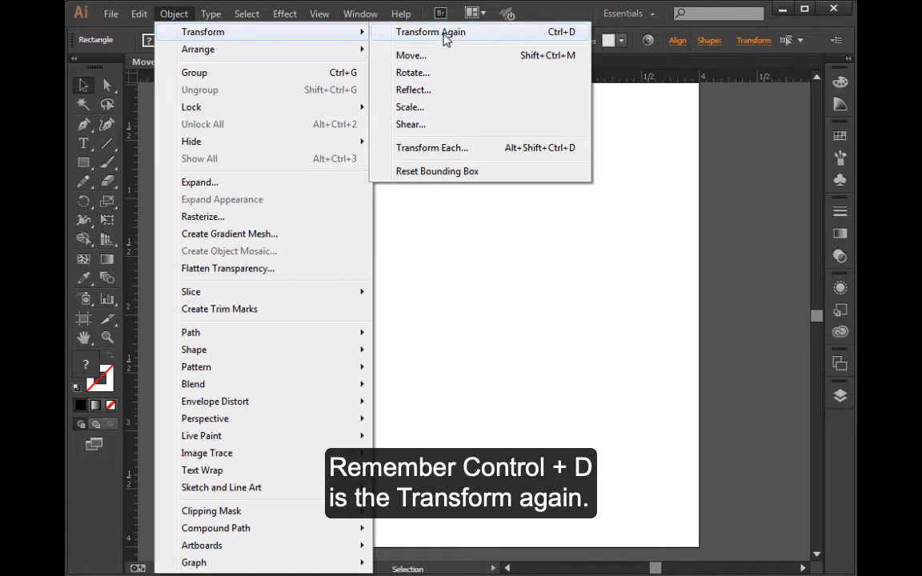
left_click(446, 36)
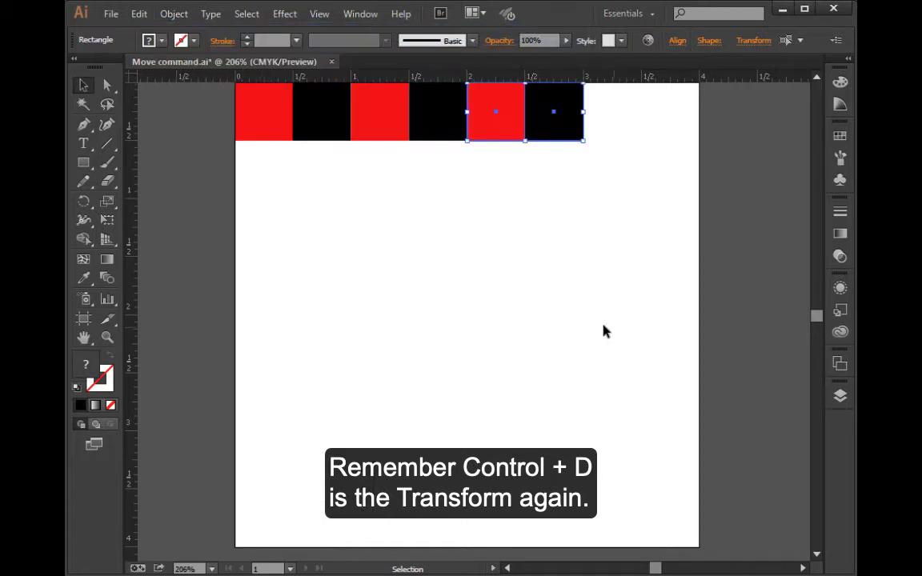
key("ctrl+d")
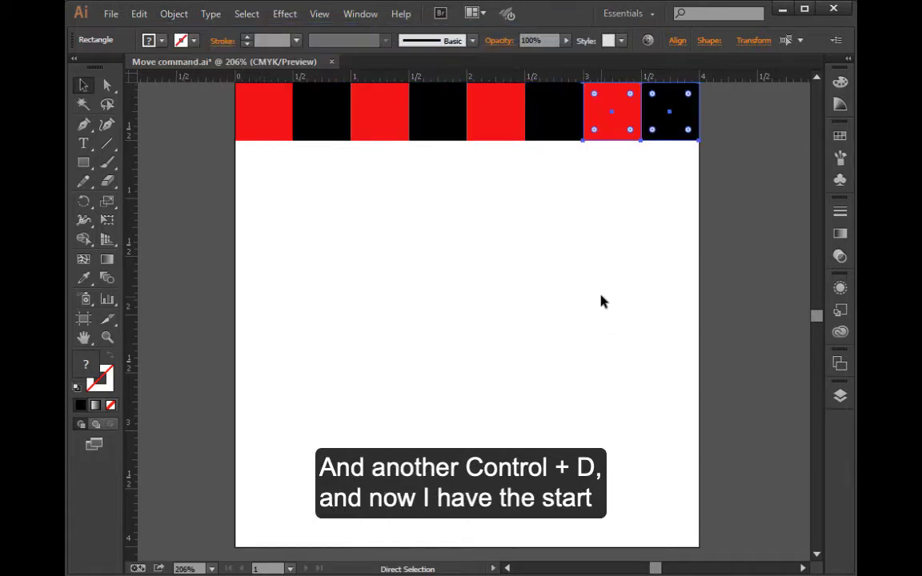
Step: Marquee-select all eight squares of the top row and open the Move dialog
left_click(601, 301)
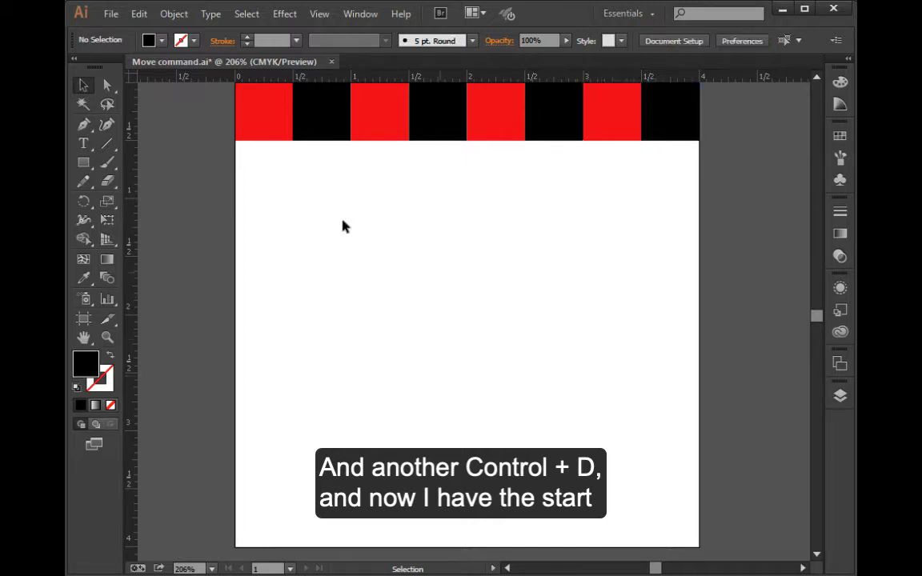
left_click_drag(228, 158, 662, 128)
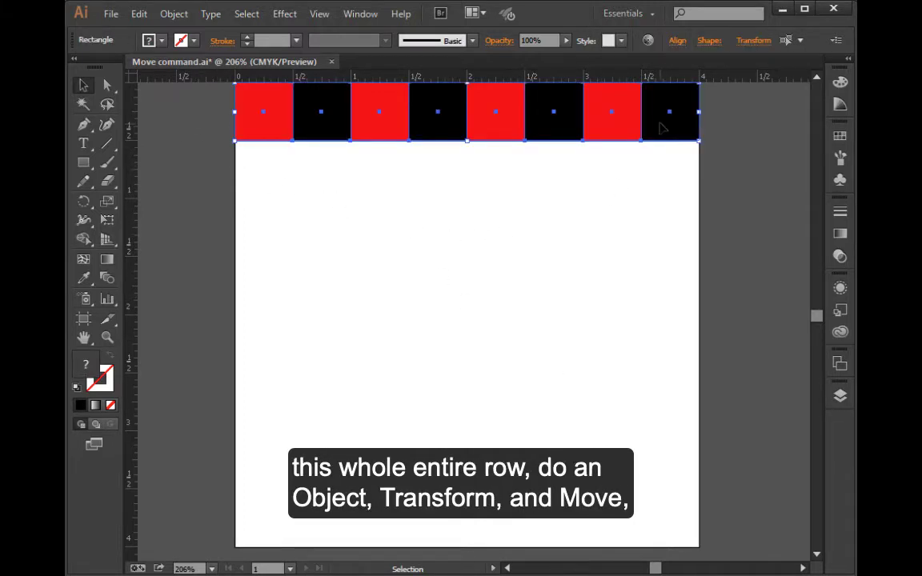
left_click(172, 14)
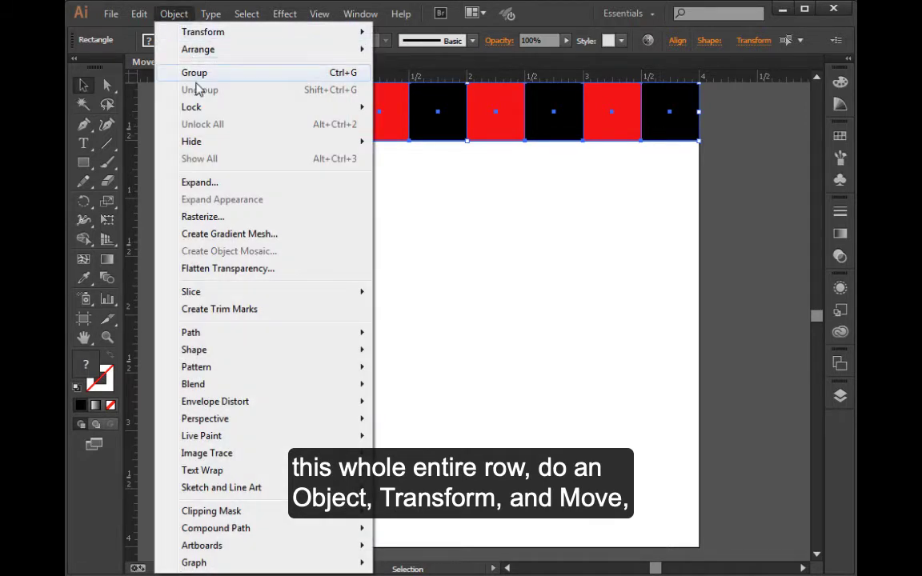
mouse_move(320, 34)
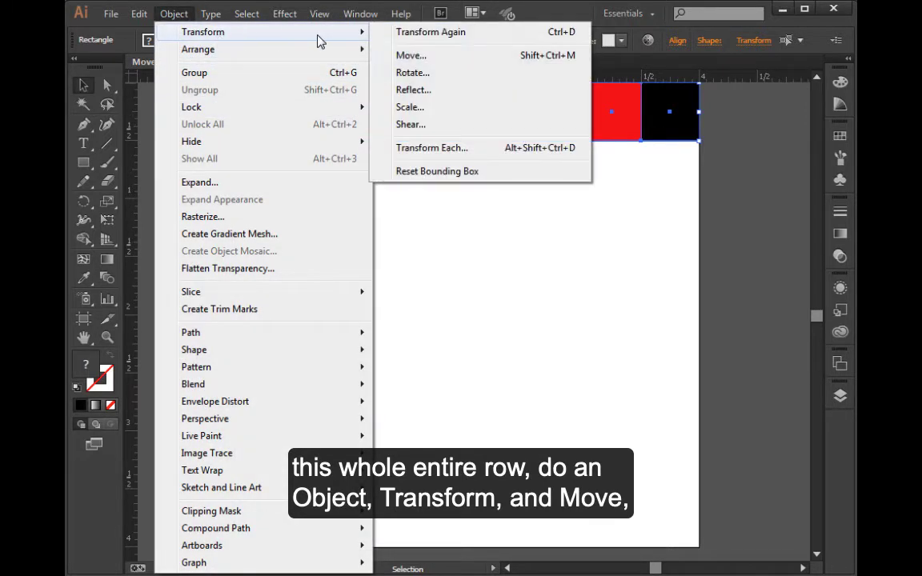
left_click(440, 55)
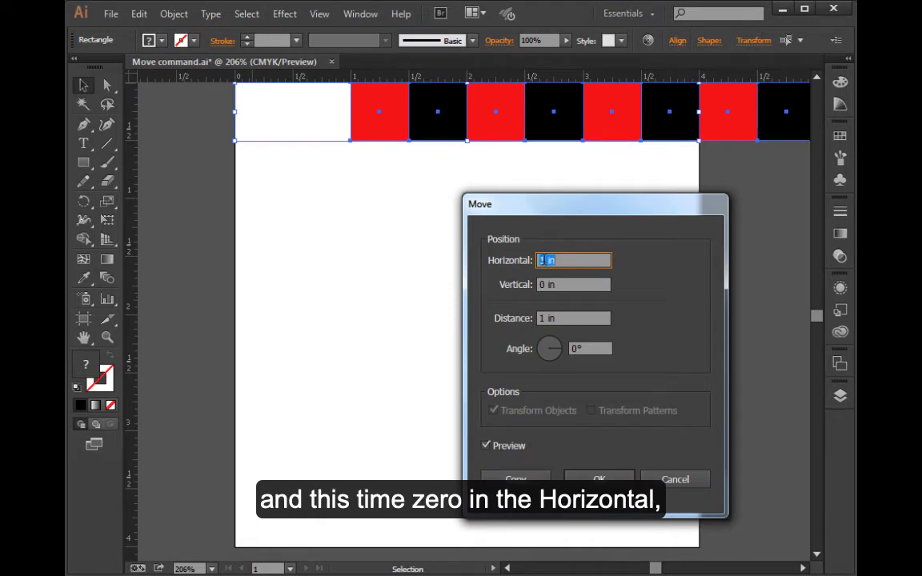
Step: Set the move offsets to Horizontal 0 in and Vertical 0.5 in
type("0")
key("Tab")
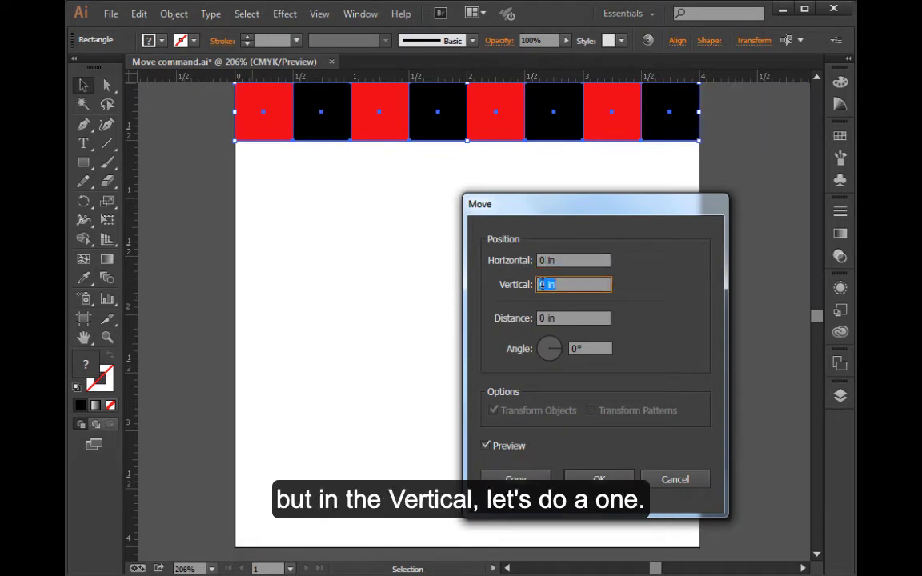
double_click(543, 285)
type("1")
key("Tab")
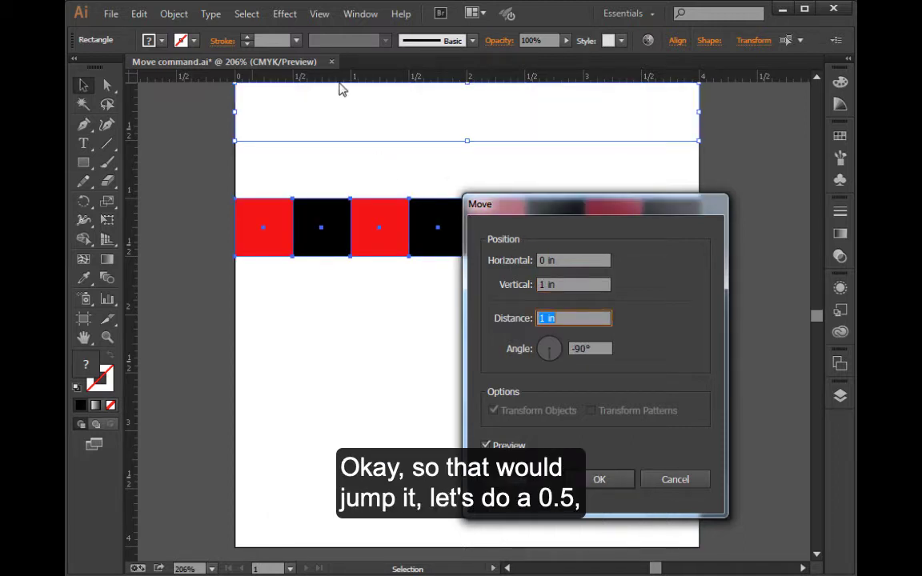
double_click(542, 284)
type(".5")
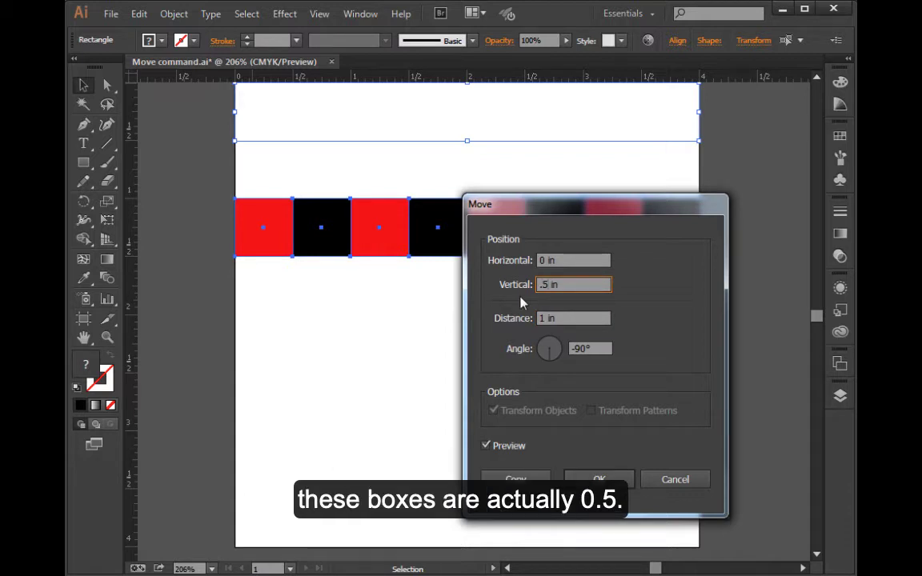
key("Tab")
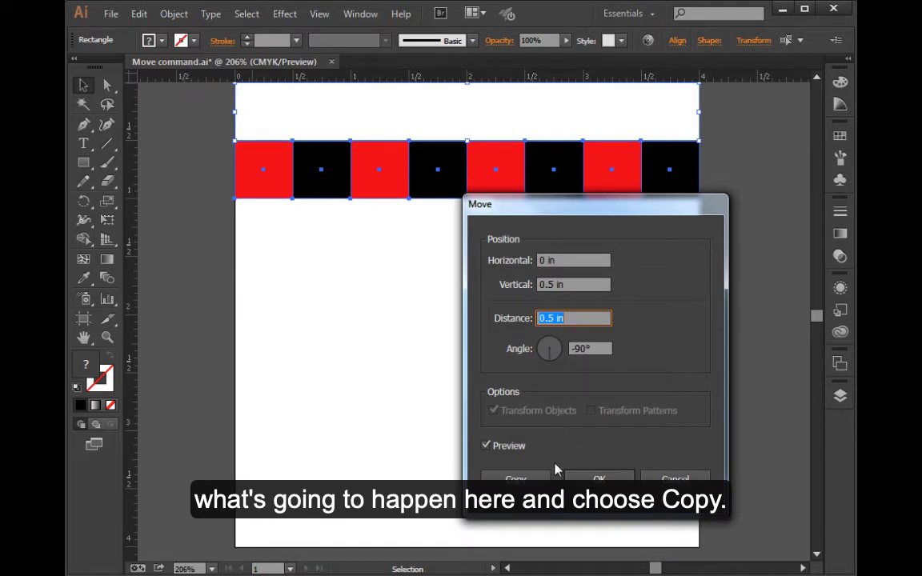
Step: Copy the row 0.5 in below, then reflect the copy across the vertical axis
left_click(530, 479)
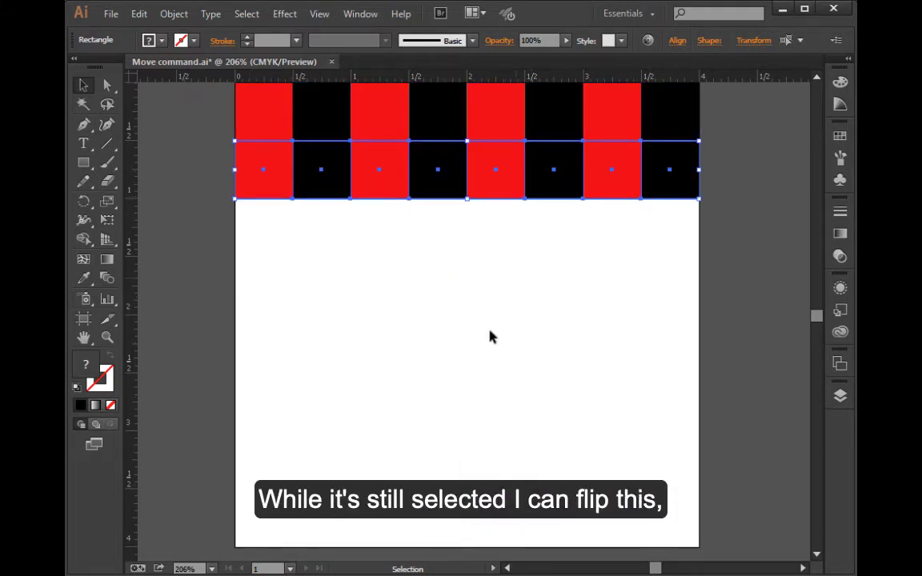
left_click(176, 15)
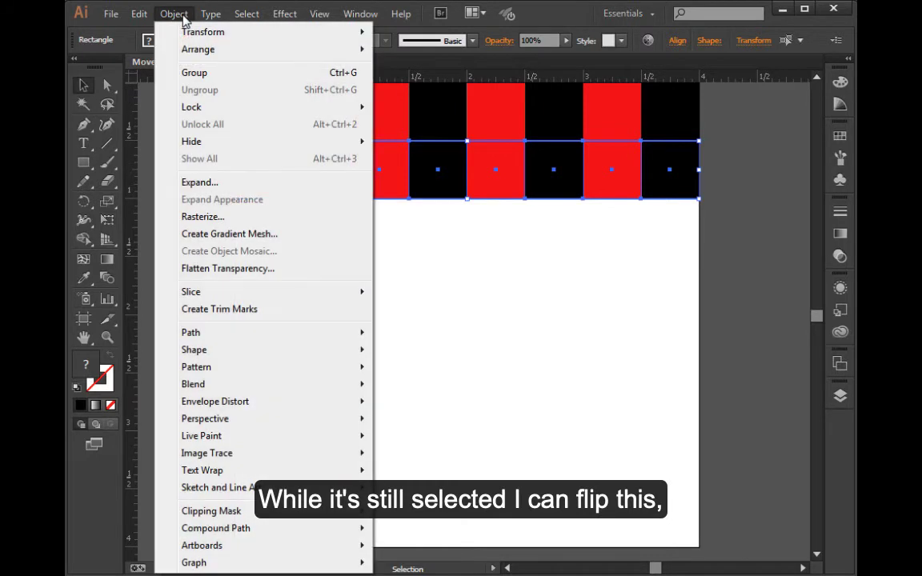
mouse_move(200, 33)
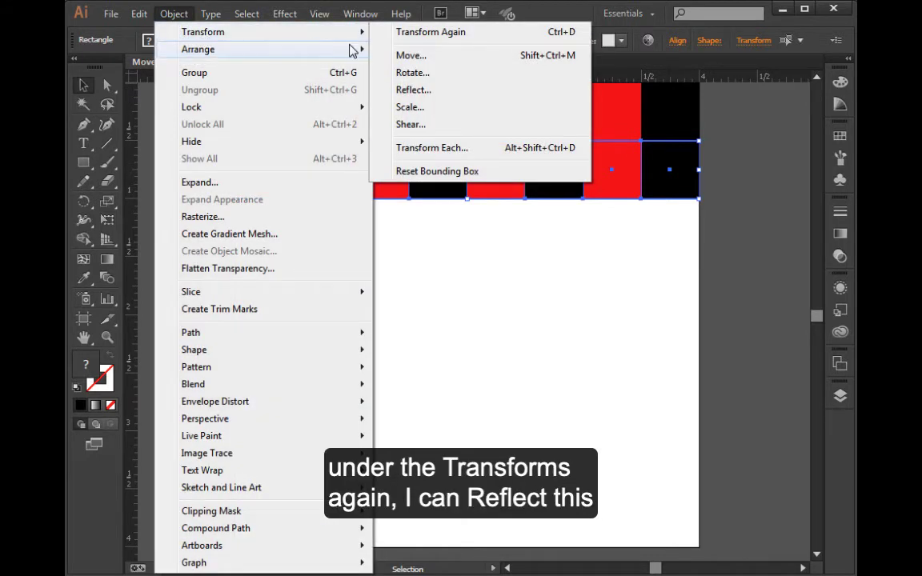
left_click(414, 90)
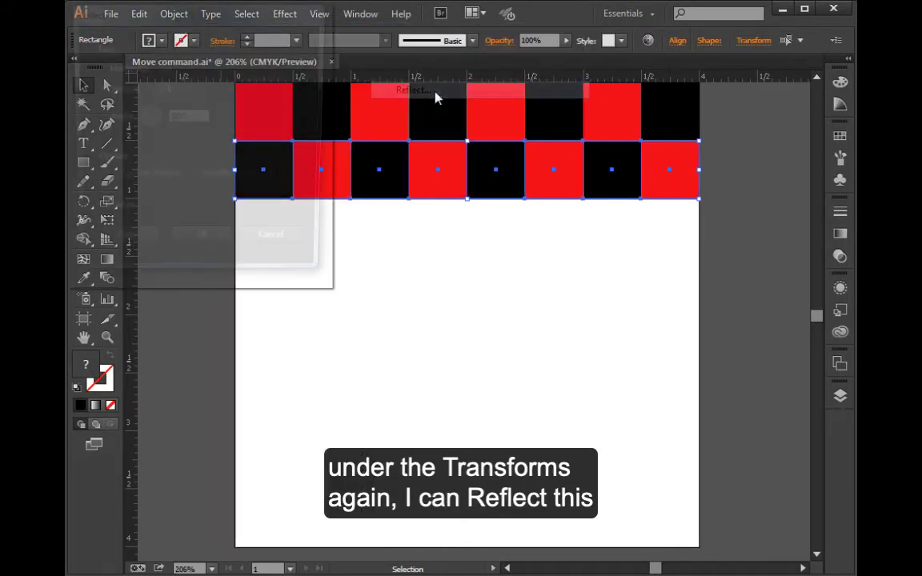
left_click_drag(271, 67, 618, 232)
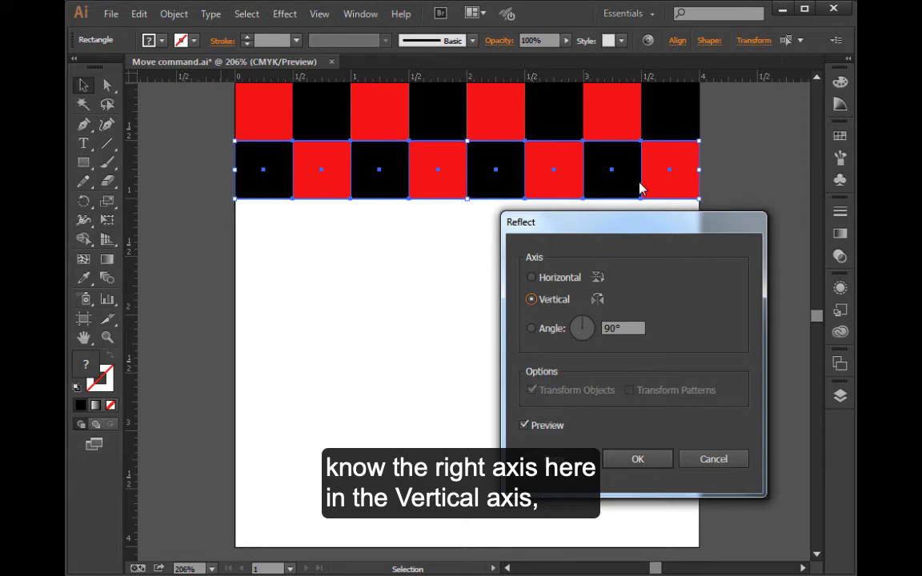
left_click(531, 276)
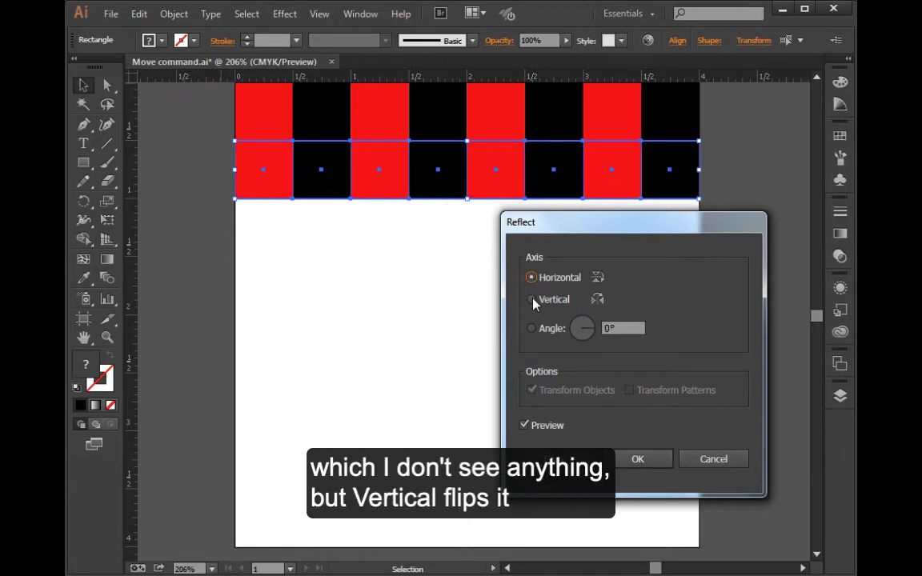
left_click(532, 300)
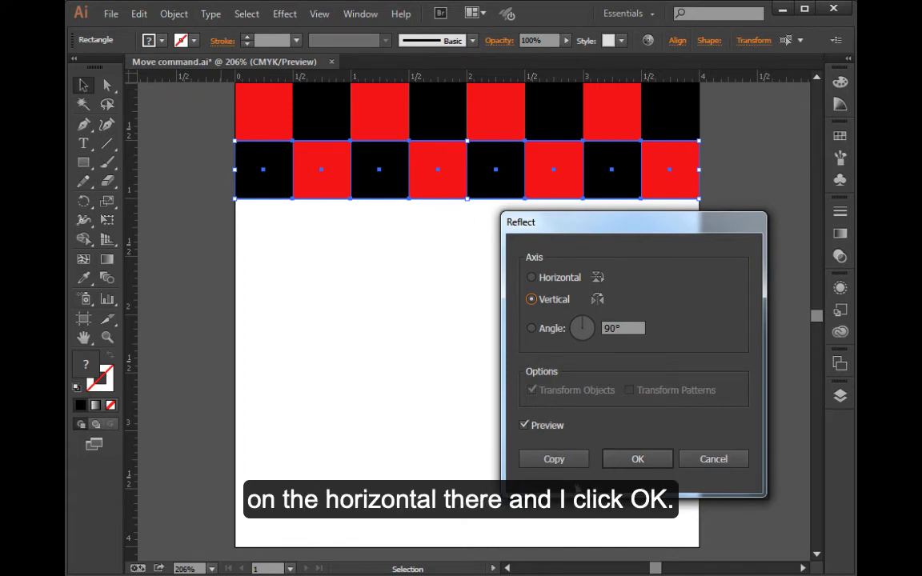
left_click(628, 463)
Step: Select all sixteen squares and show the Transform panel (W 4 in, H 1 in) beside the artwork
left_click(388, 314)
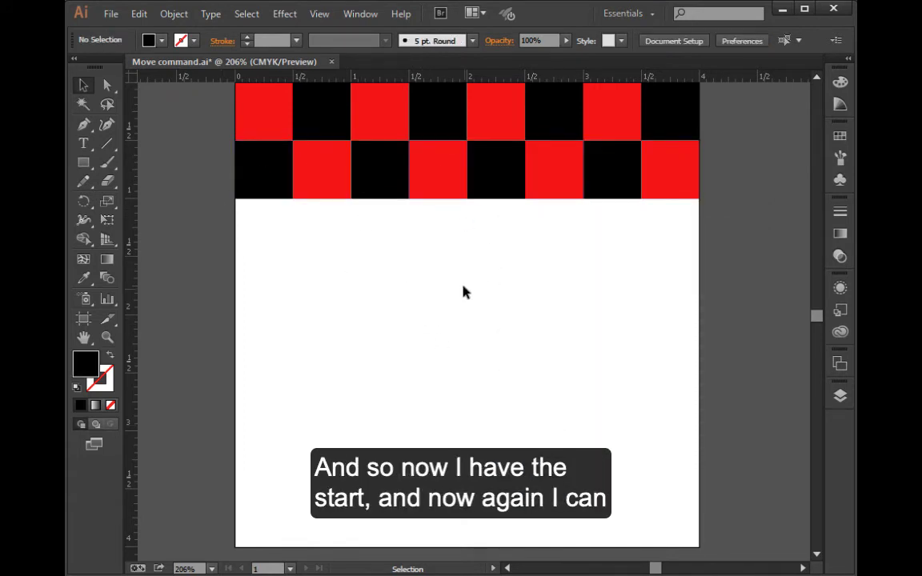
left_click_drag(312, 246, 652, 206)
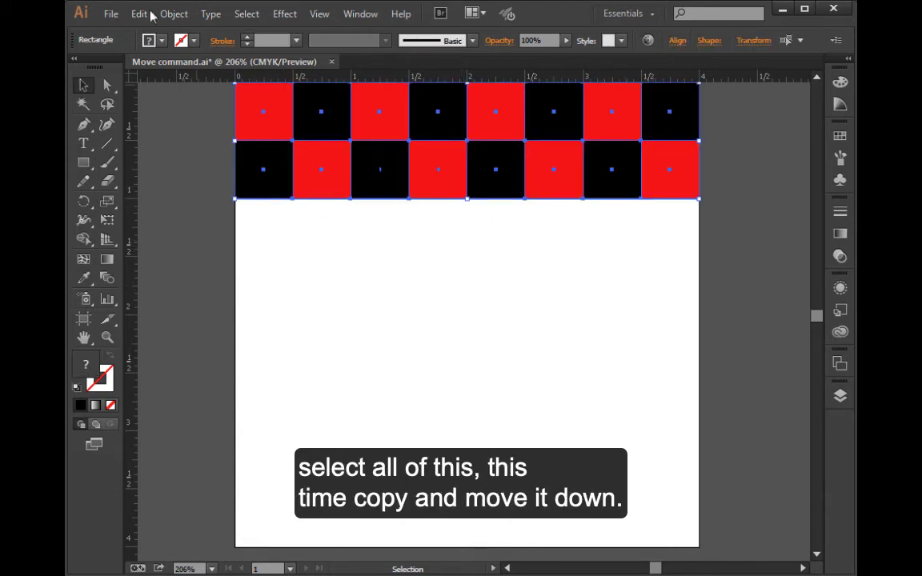
left_click(368, 20)
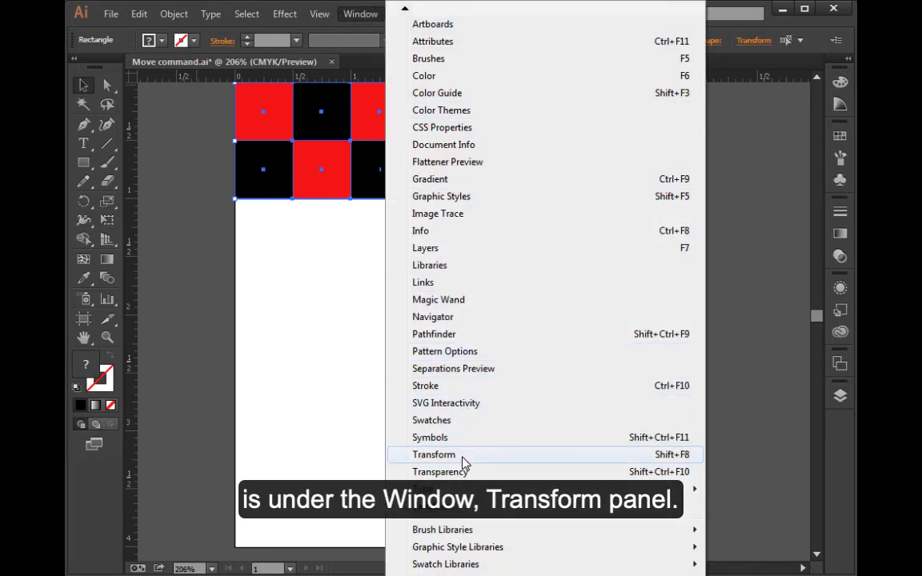
left_click(434, 455)
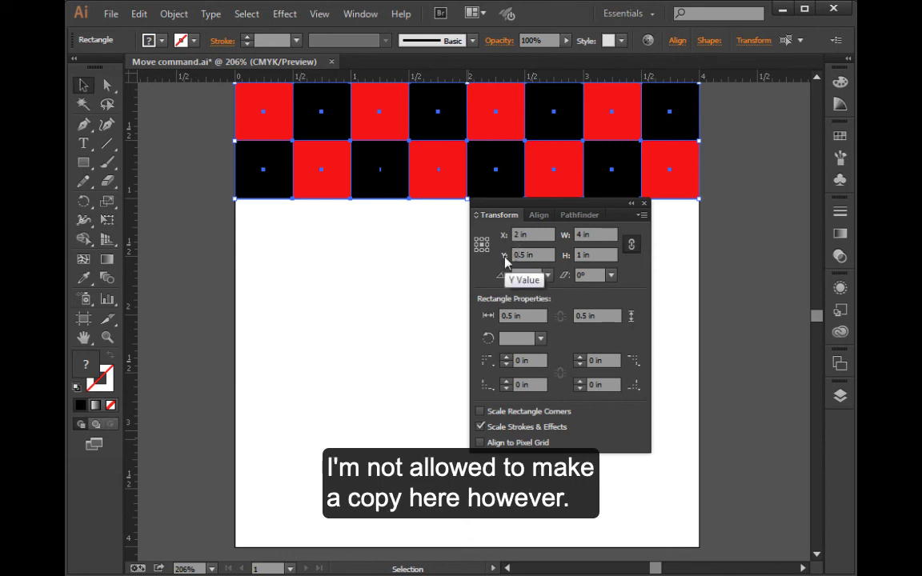
left_click_drag(539, 206, 651, 253)
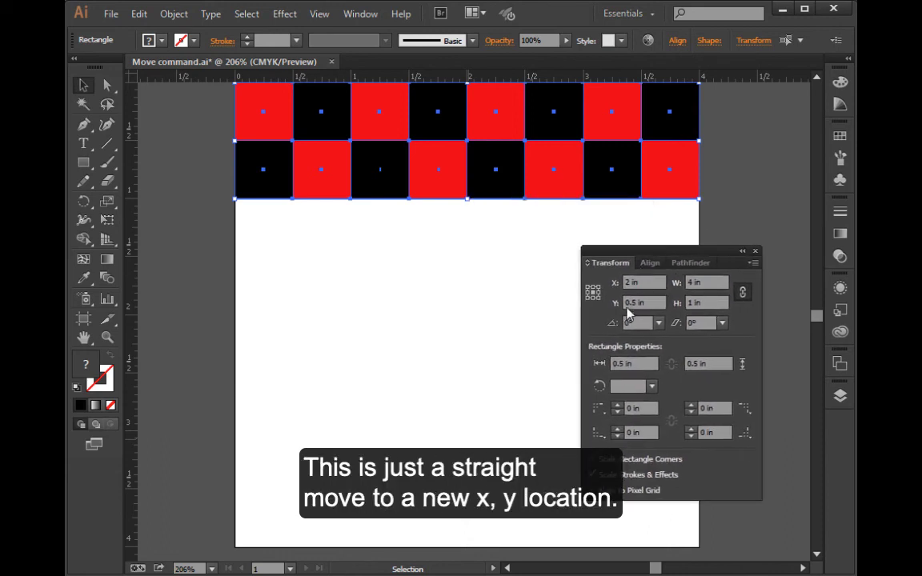